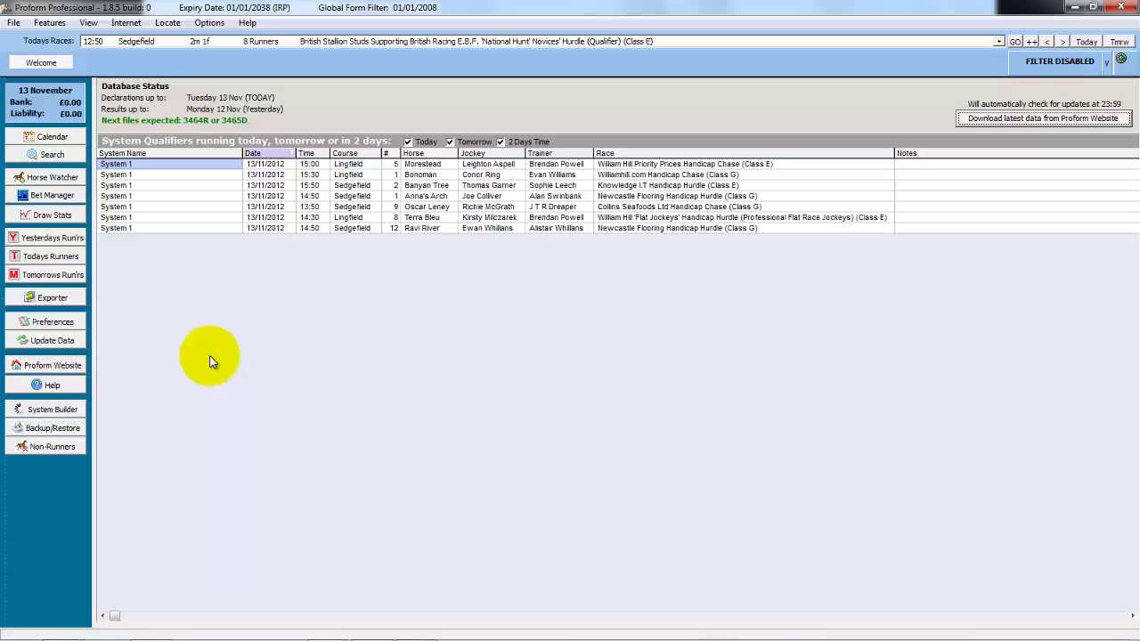
Open the System Builder and set Race Name Contains to 'grand national' and Distance to '>7040'.
left_click(49, 409)
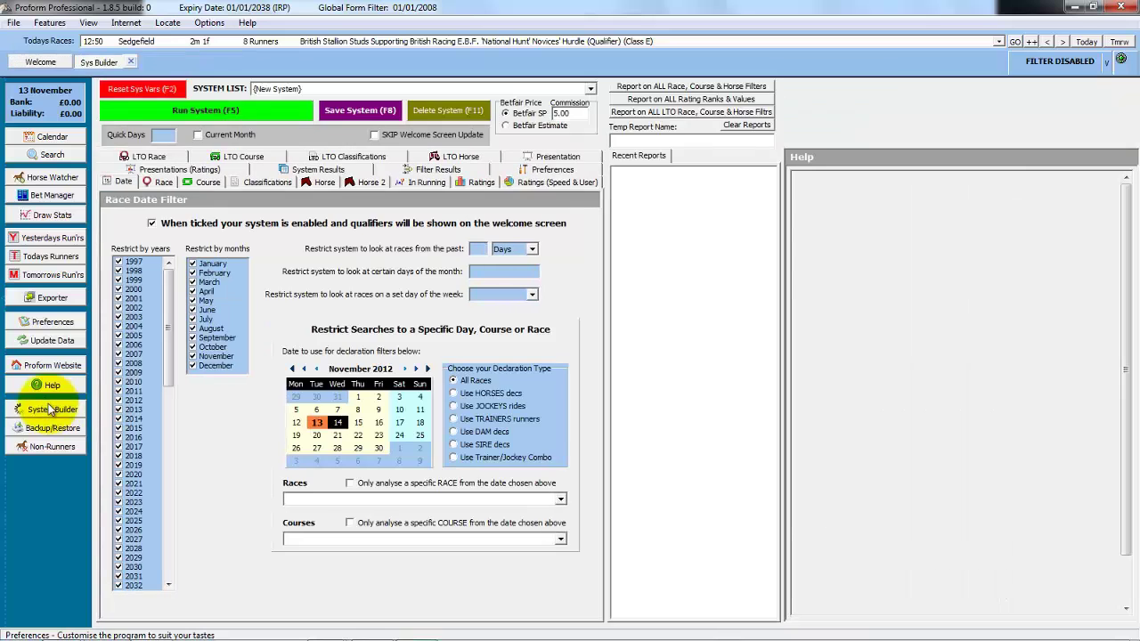
left_click(4, 303)
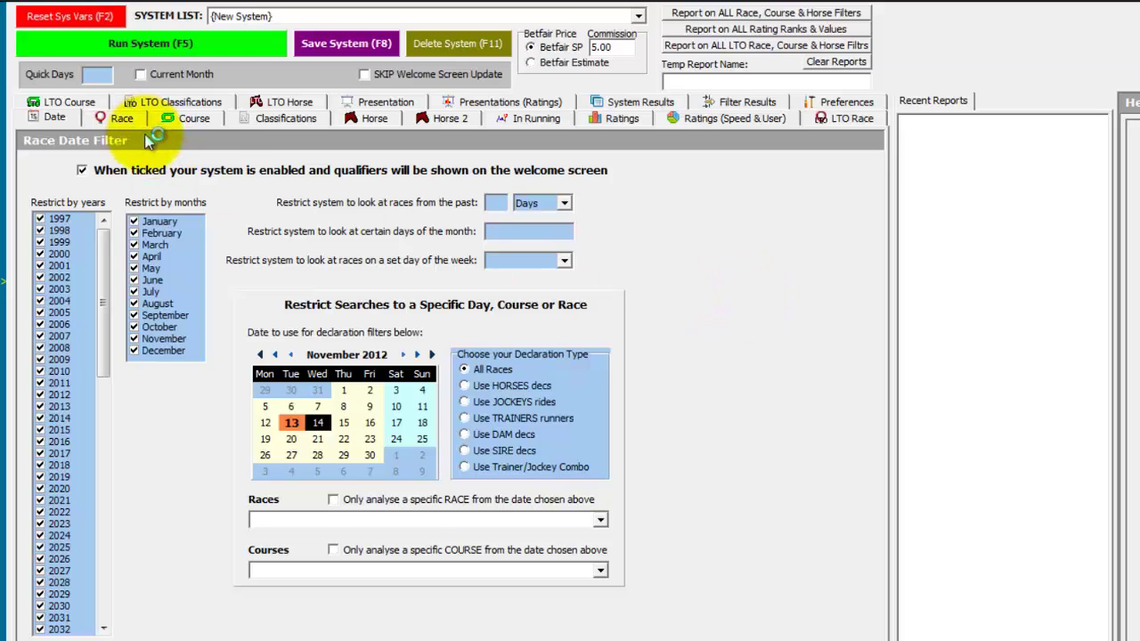
left_click(119, 120)
left_click(108, 309)
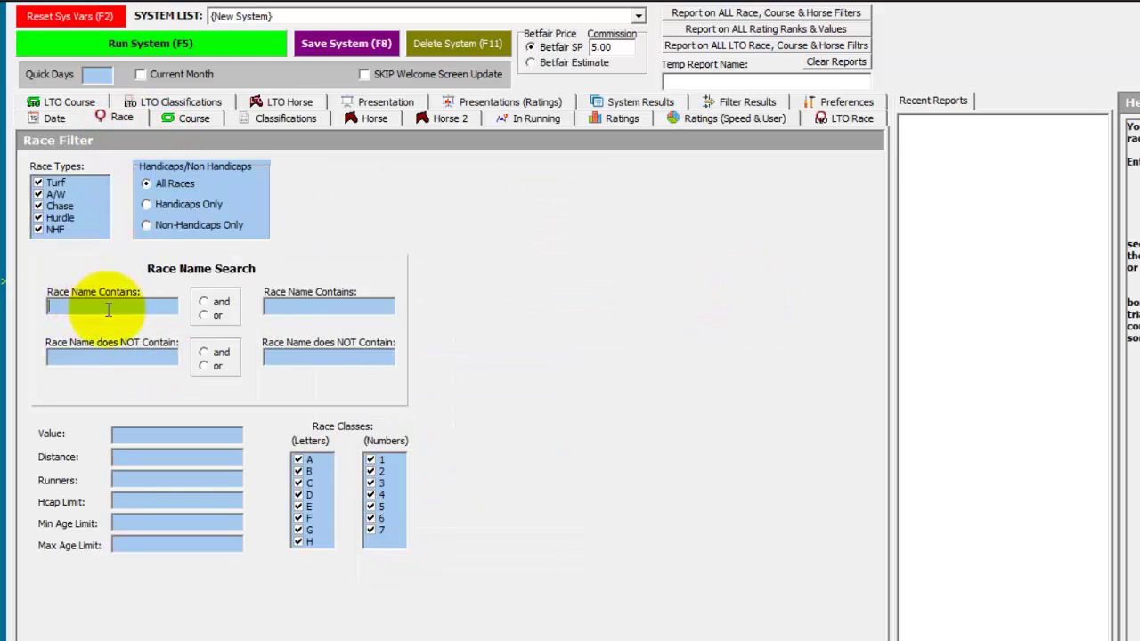
type("grand national")
left_click(149, 457)
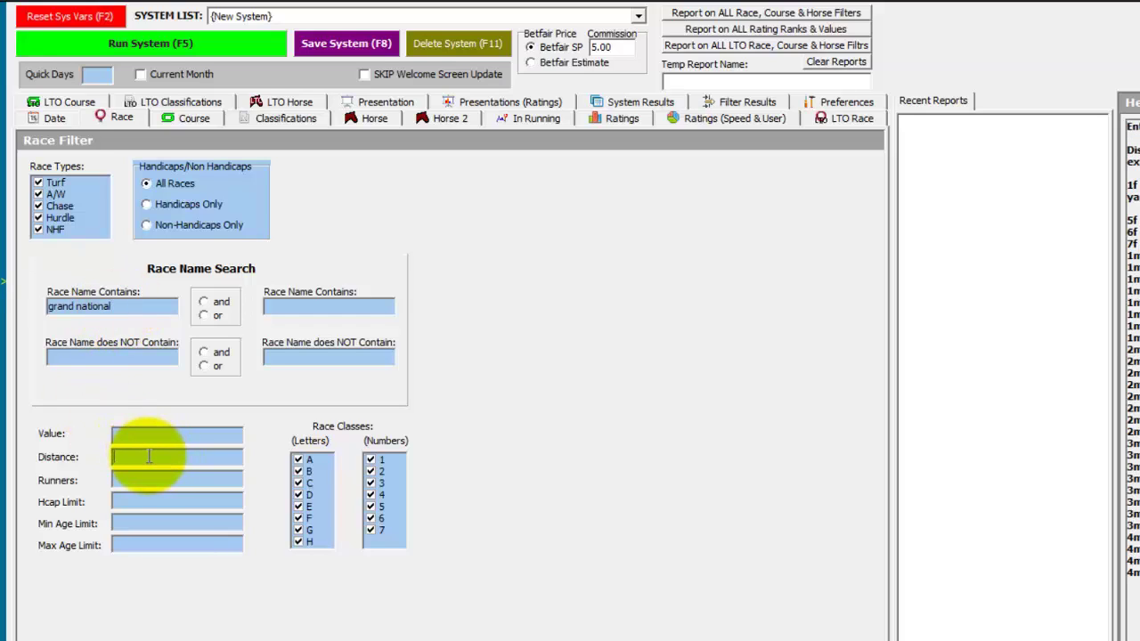
type(">7040")
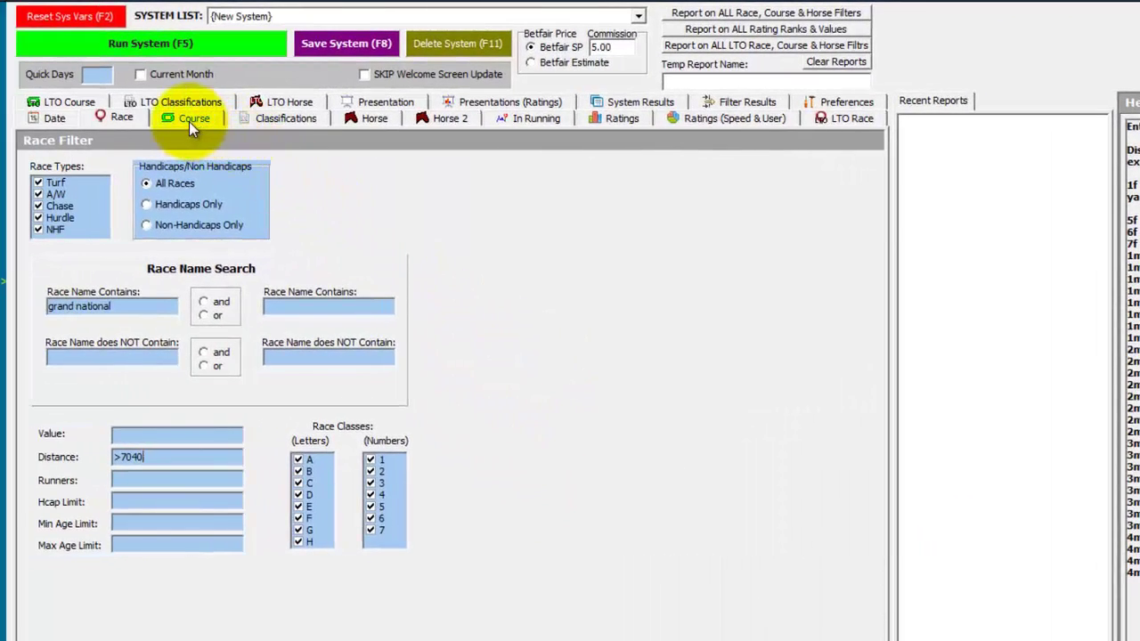
Deselect all courses so that only Aintree is ticked.
left_click(188, 121)
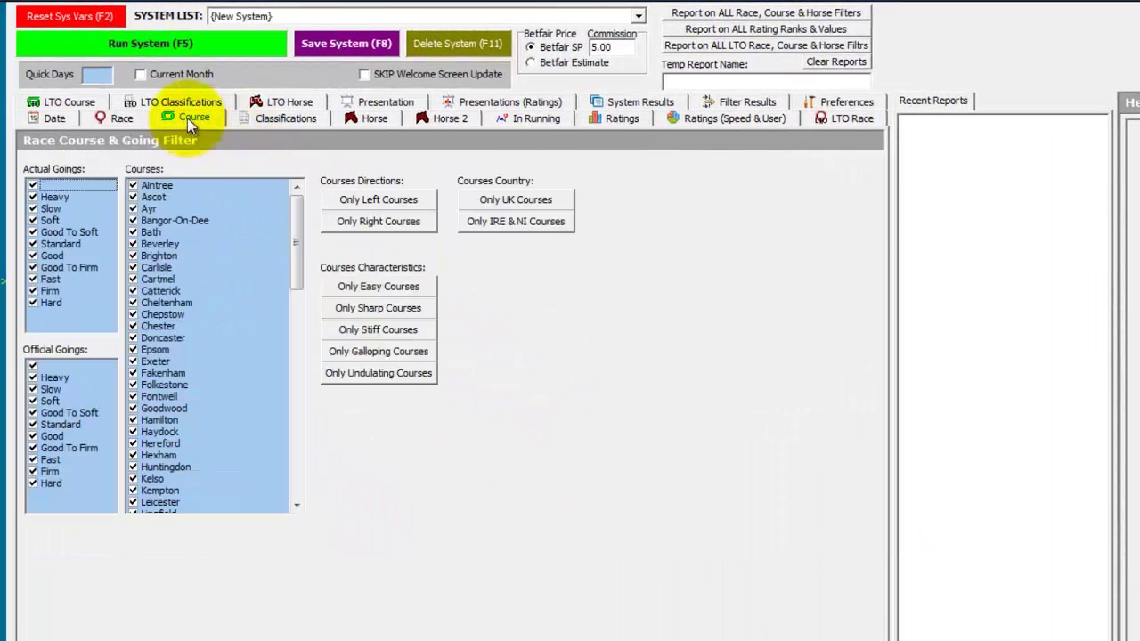
right_click(246, 306)
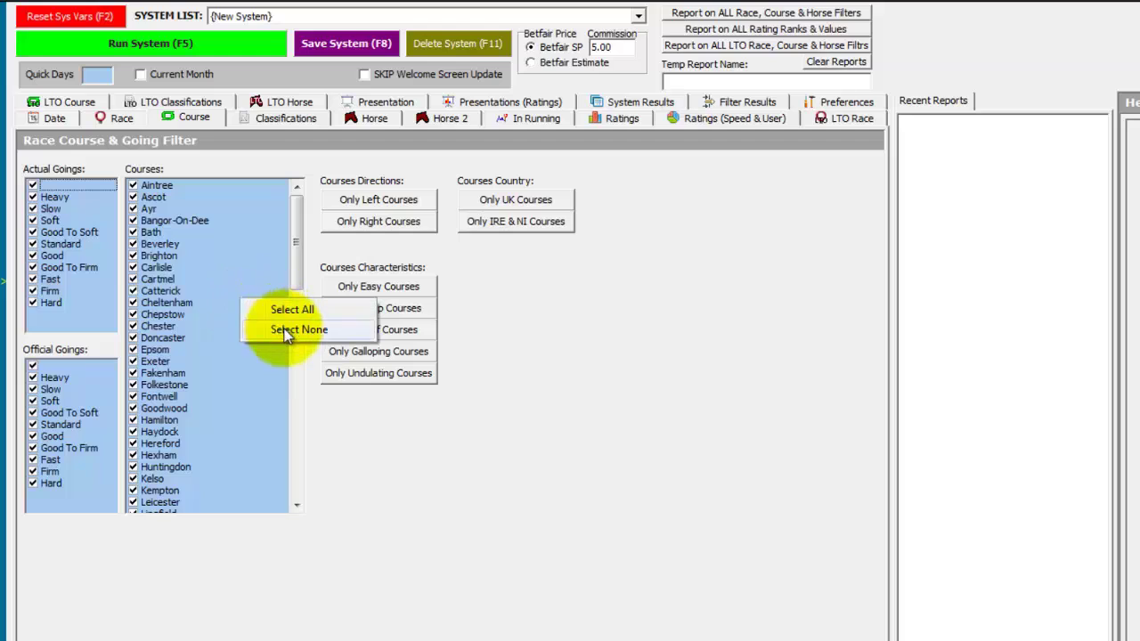
left_click(298, 329)
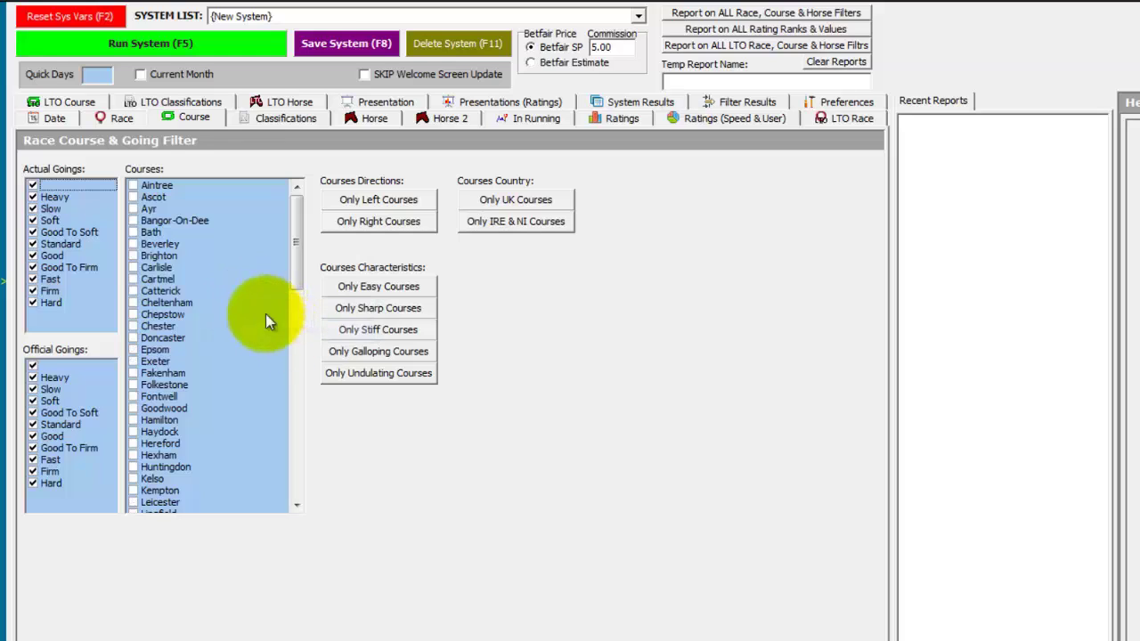
left_click(132, 185)
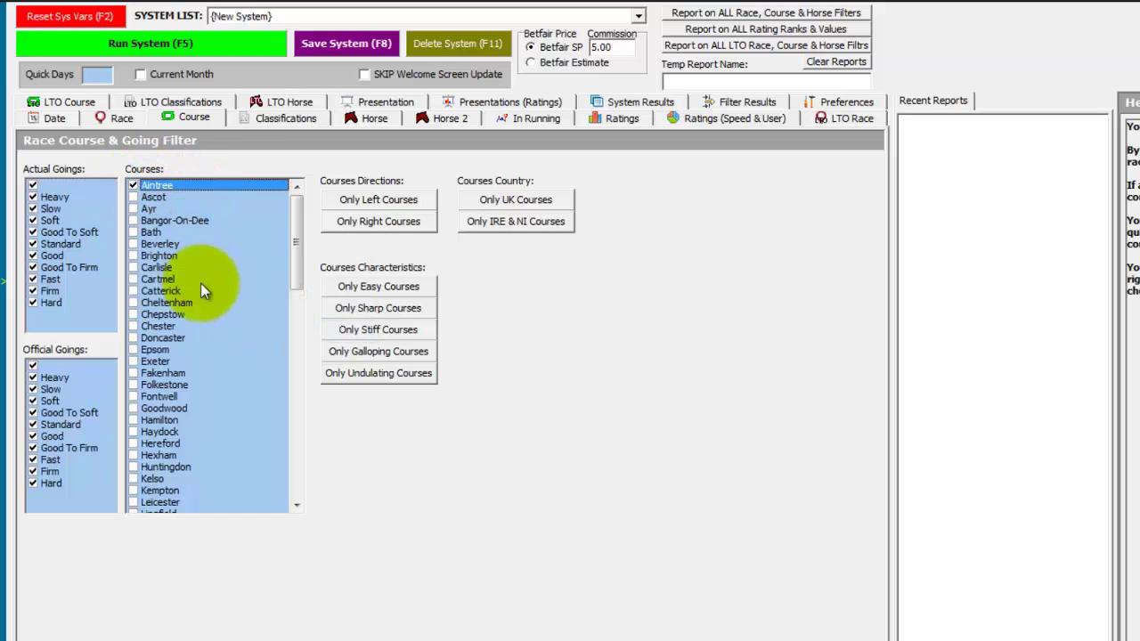
Set Finishing Pos to 1 and choose the by Year results presentation.
left_click(367, 118)
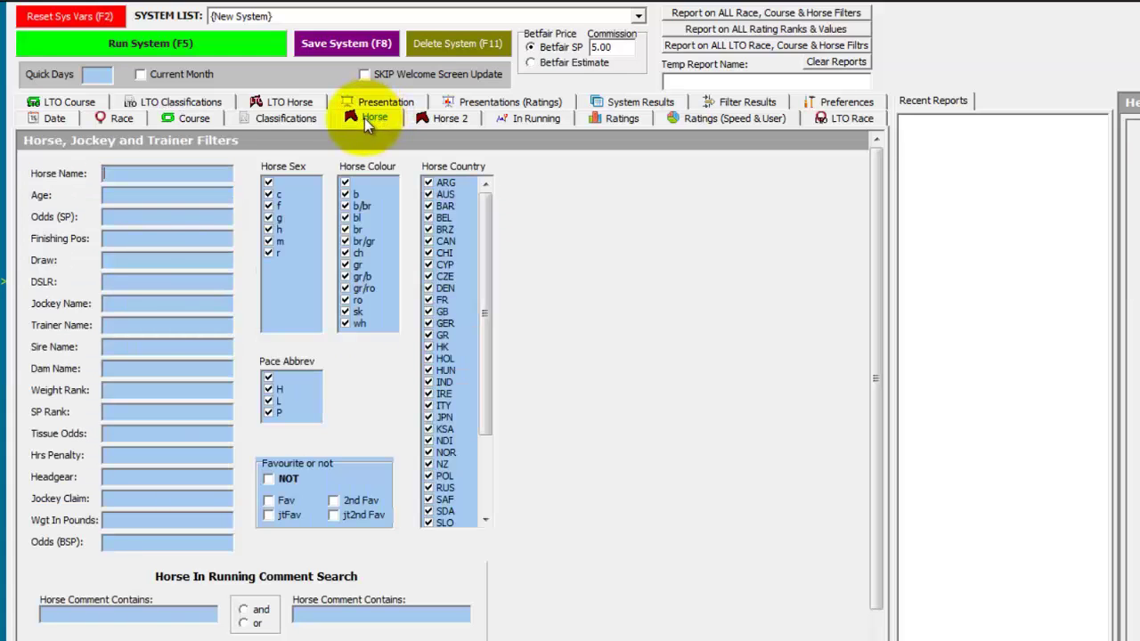
left_click(141, 234)
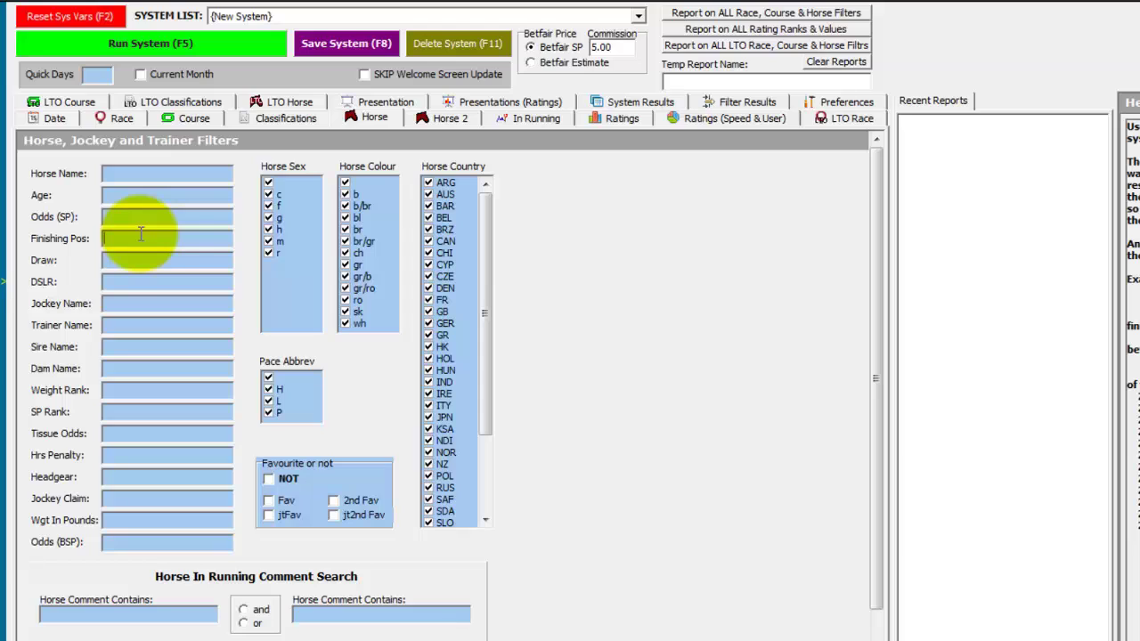
type("1")
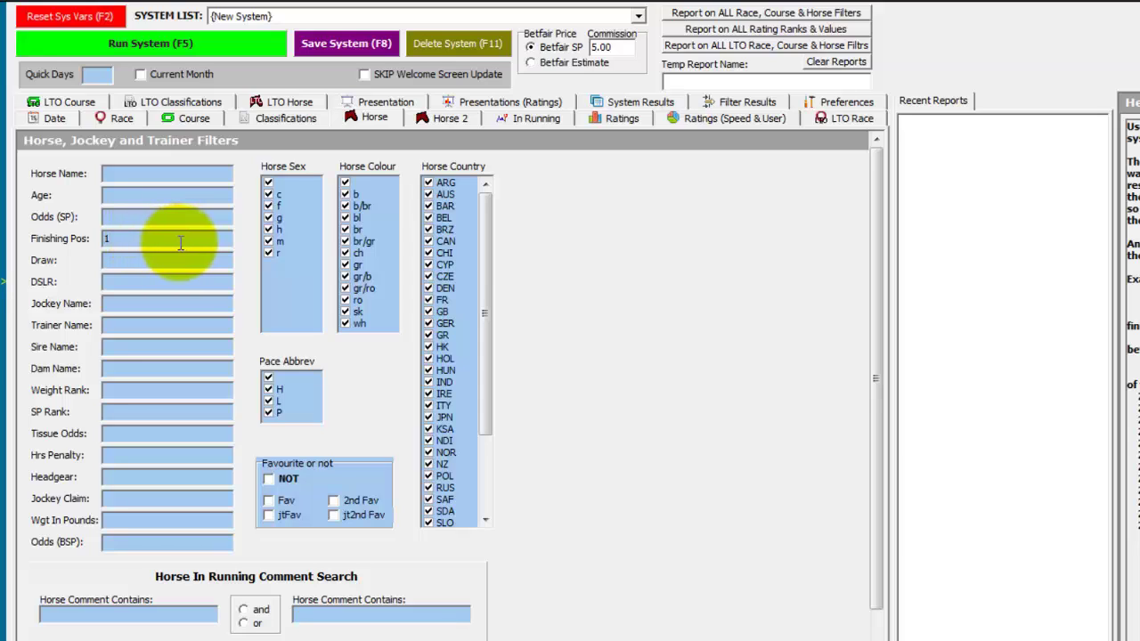
left_click(370, 105)
left_click(211, 198)
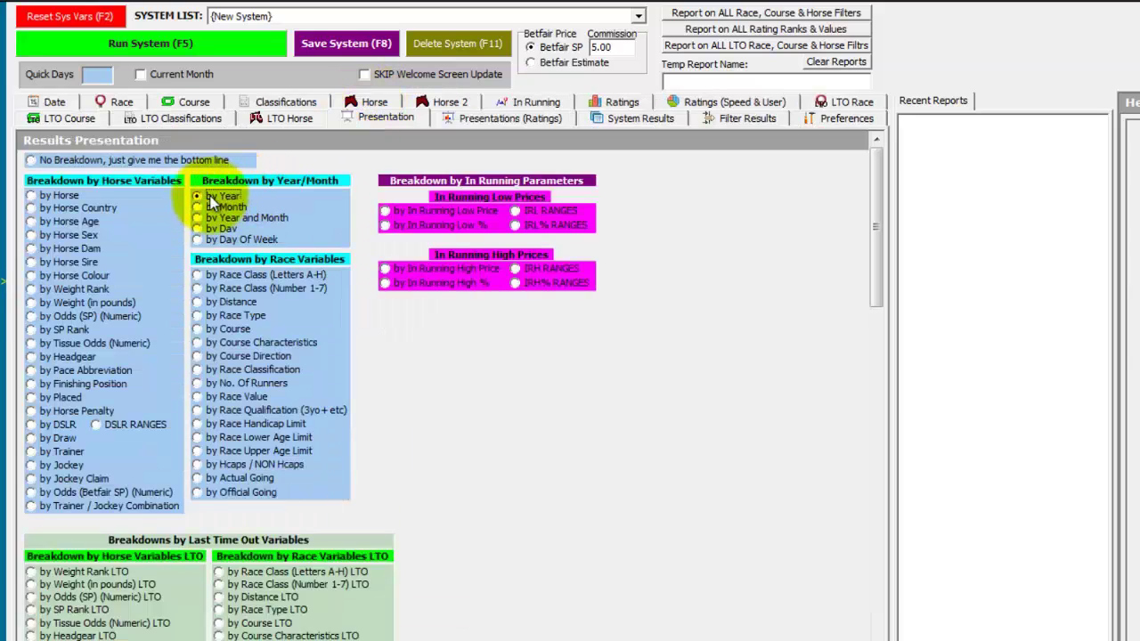
Run the system without date restrictions, view the 2012 race details, then return to the yearly breakdown.
left_click(172, 47)
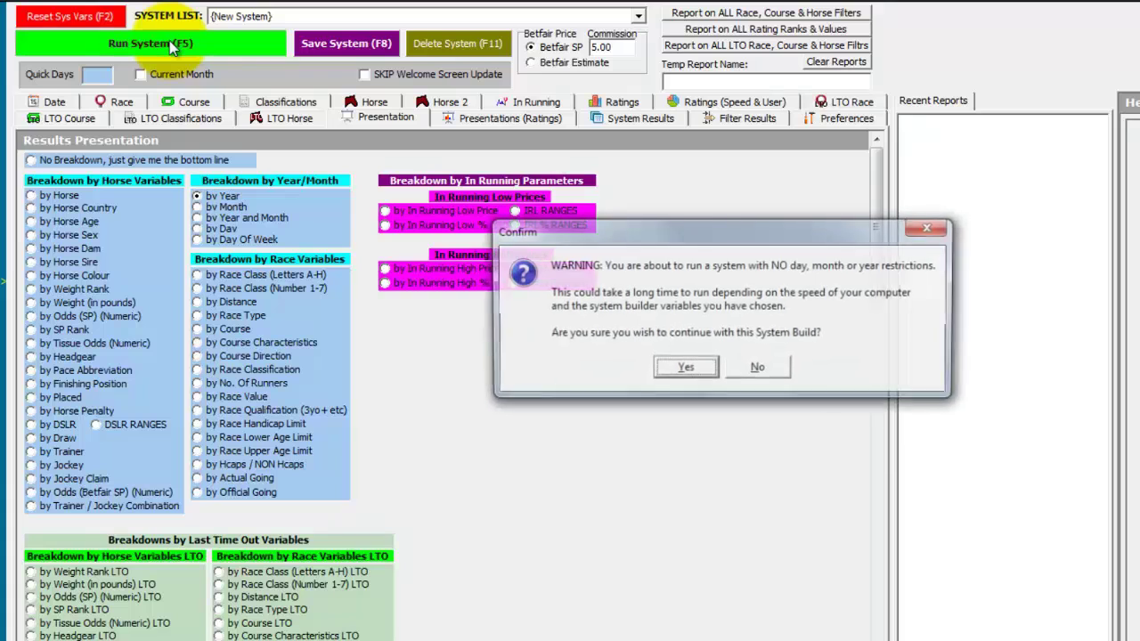
left_click(686, 368)
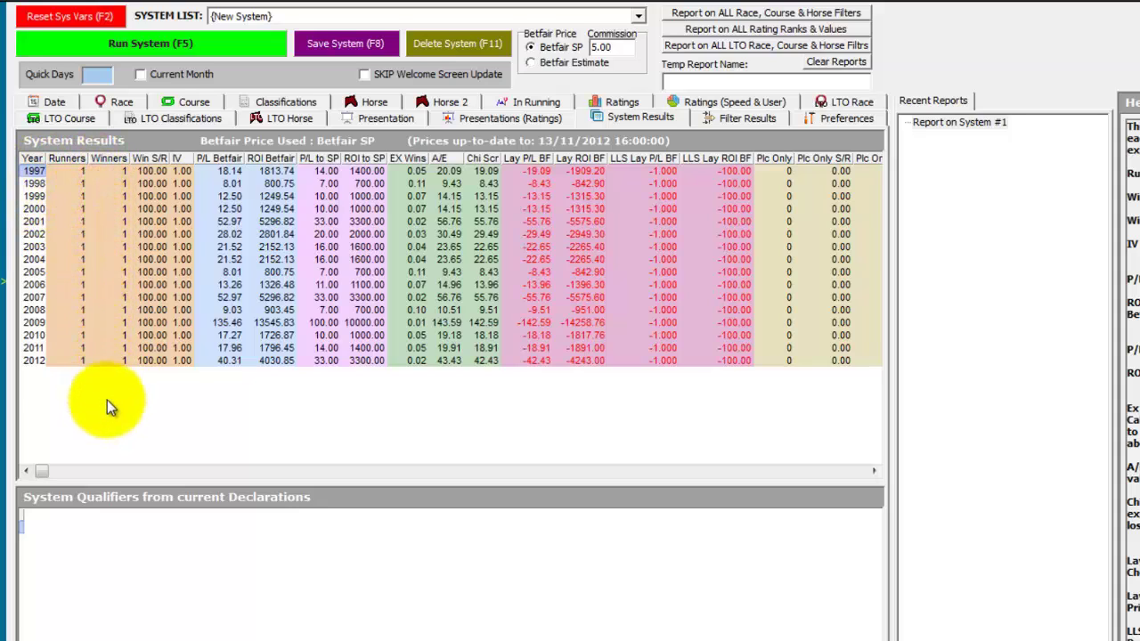
double_click(38, 361)
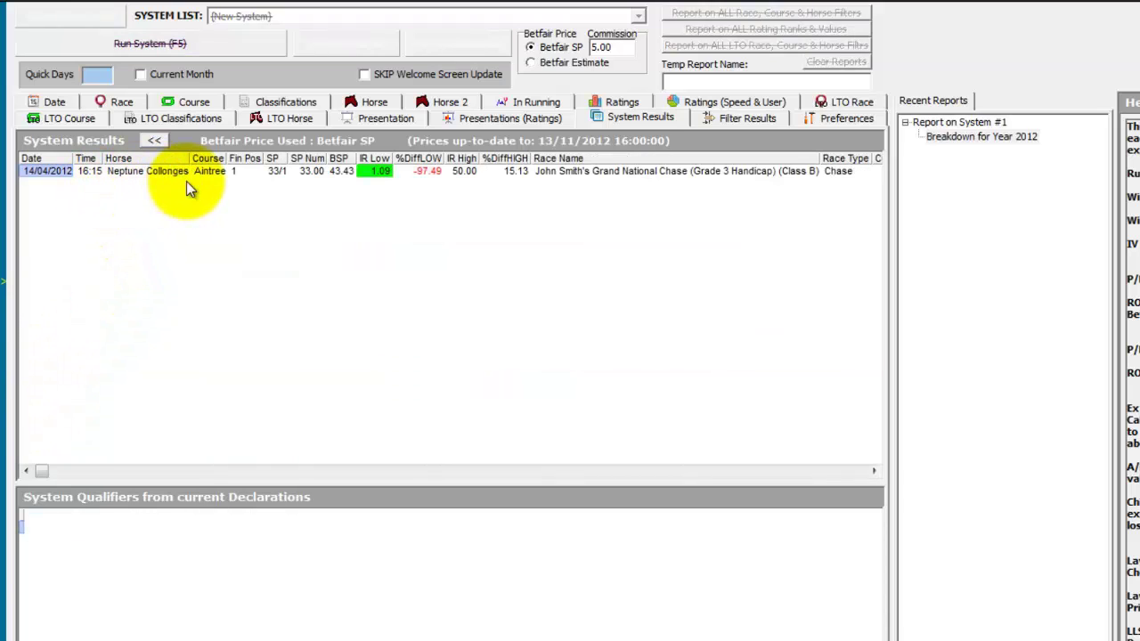
left_click(156, 141)
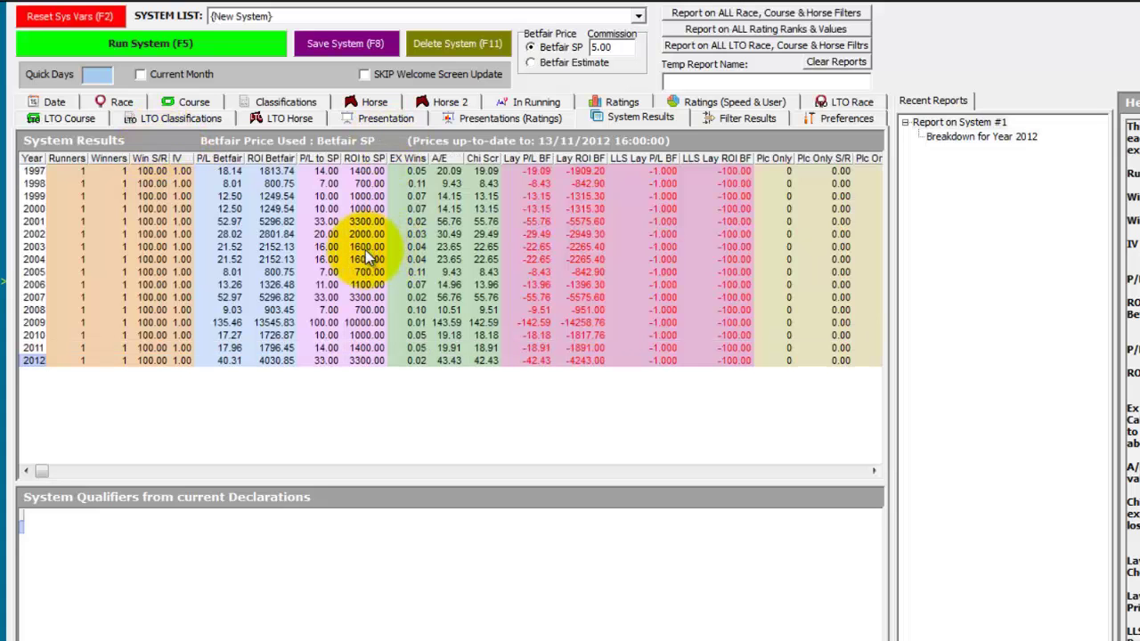
Clear the Finishing Pos value of 1 and rerun the system without date restrictions.
left_click(373, 102)
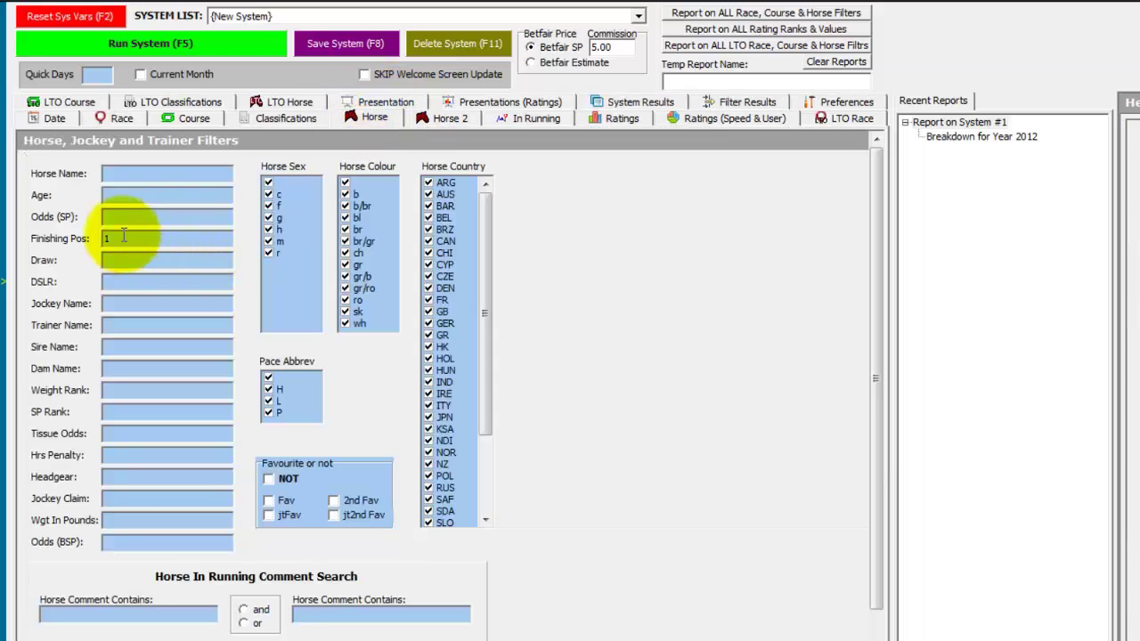
left_click(147, 238)
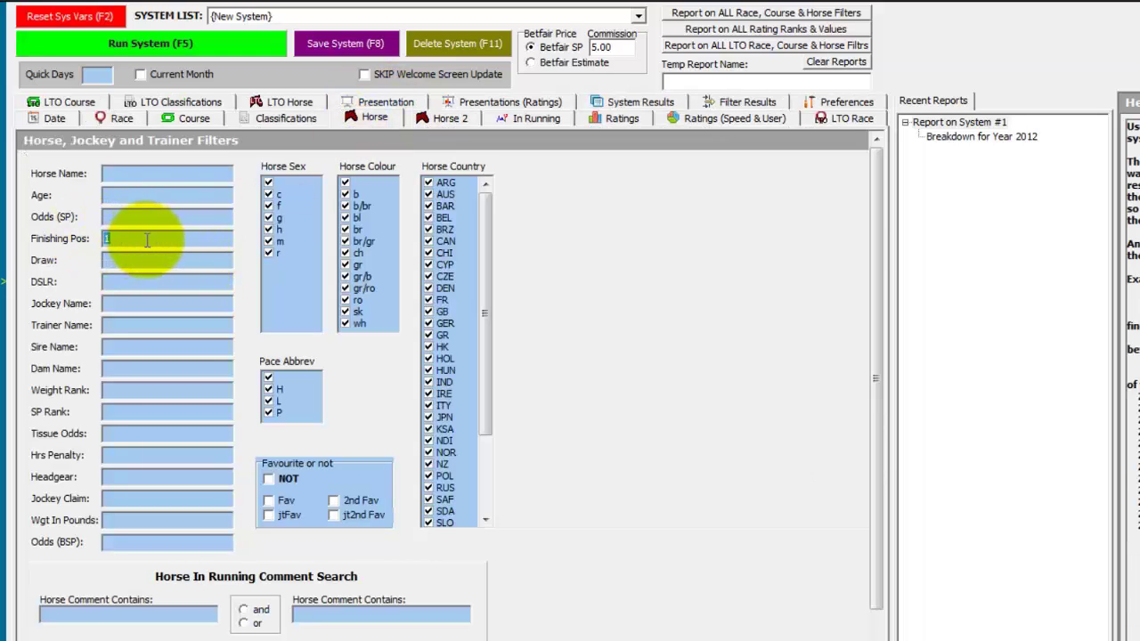
key("Delete")
left_click(186, 50)
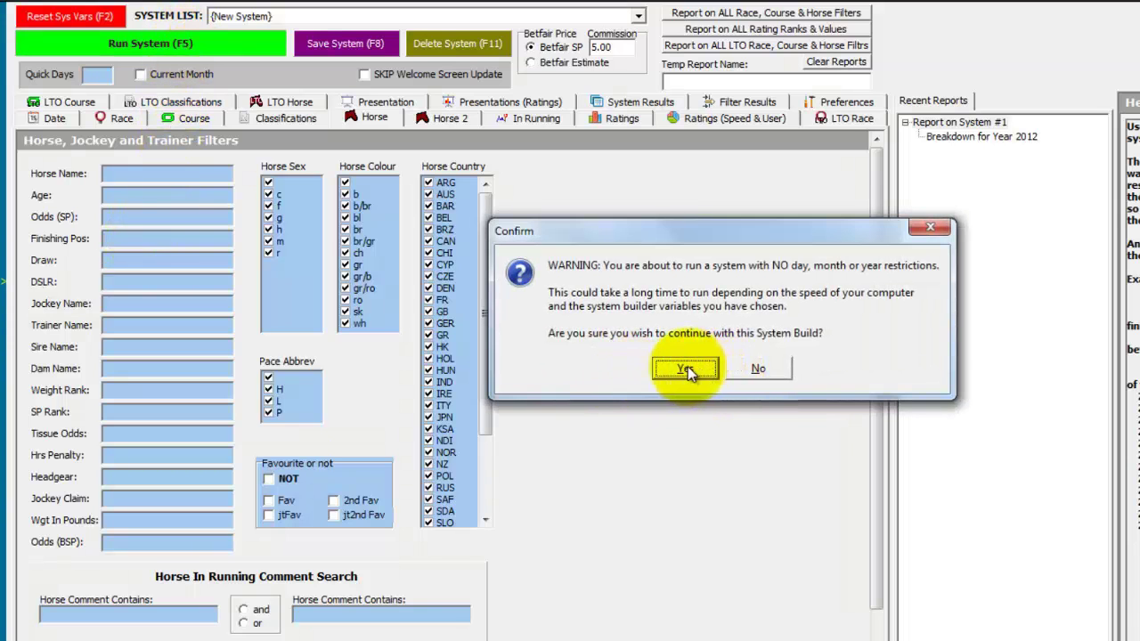
left_click(673, 375)
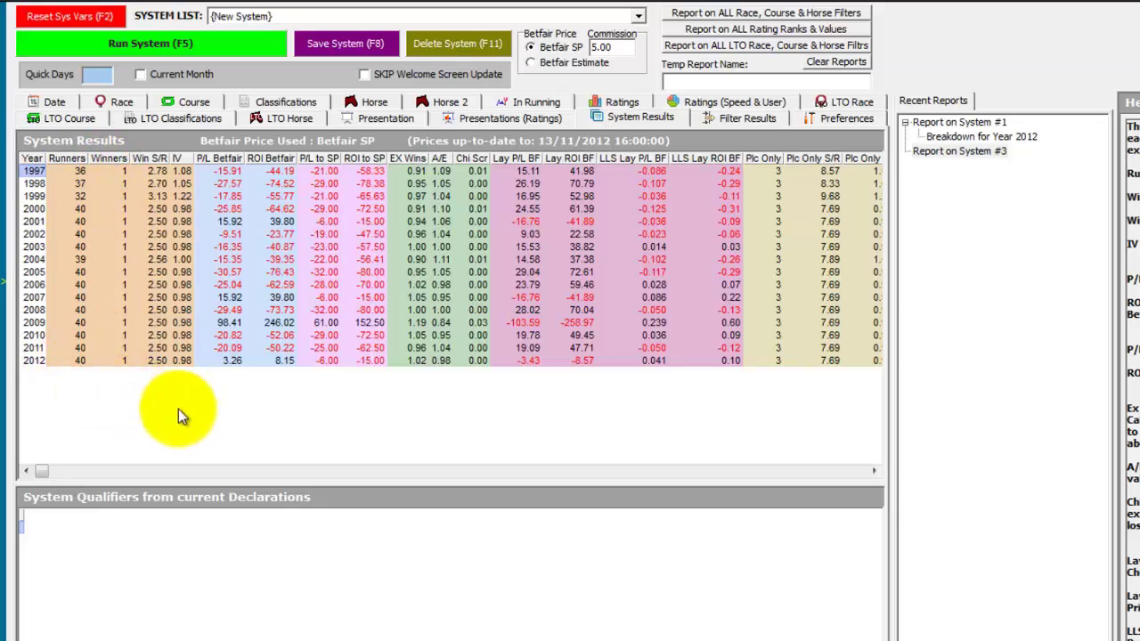
Switch the presentation to by Horse Age and rerun the system without date restrictions.
left_click(363, 116)
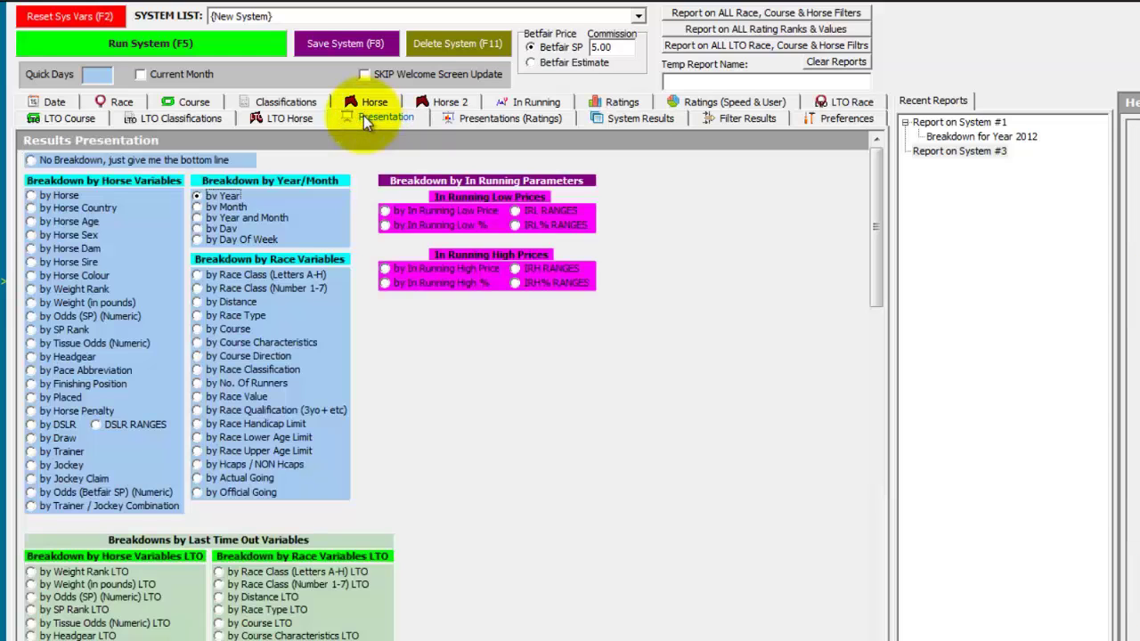
left_click(69, 223)
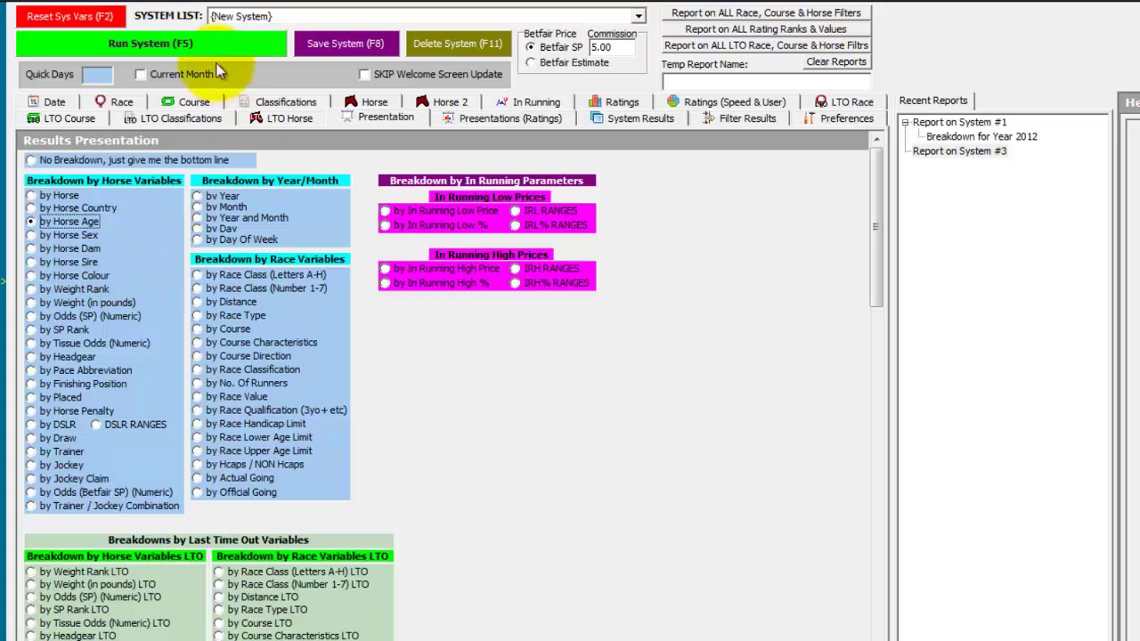
left_click(196, 42)
left_click(683, 374)
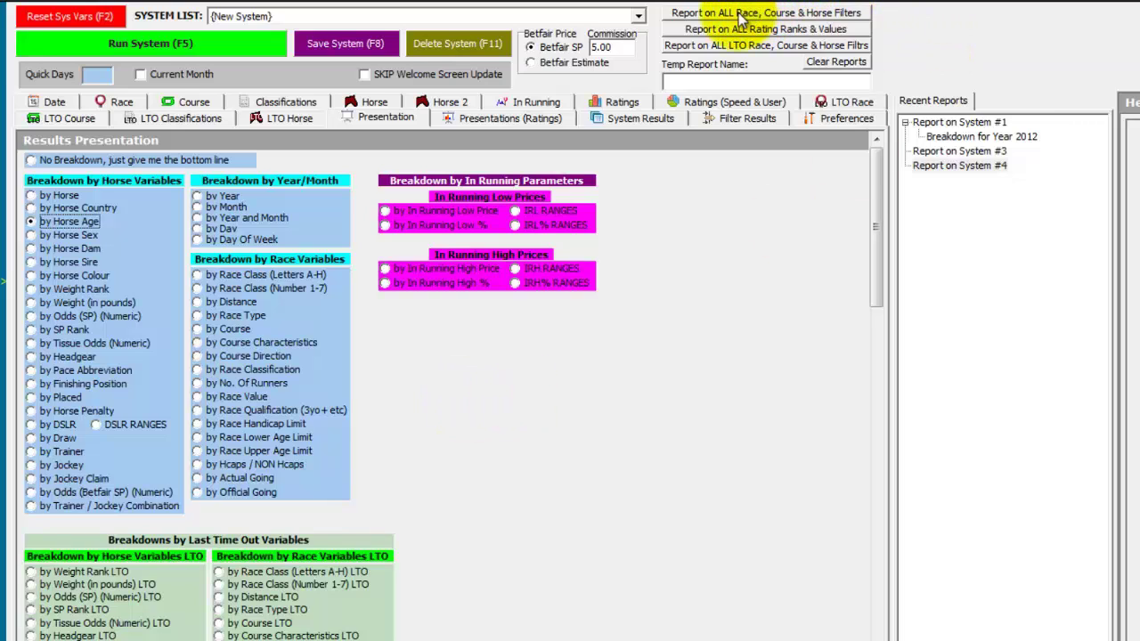
Report on all race, course and horse filters, then view the Horse Age, Weight Rank and Weight Pounds breakdowns.
left_click(739, 16)
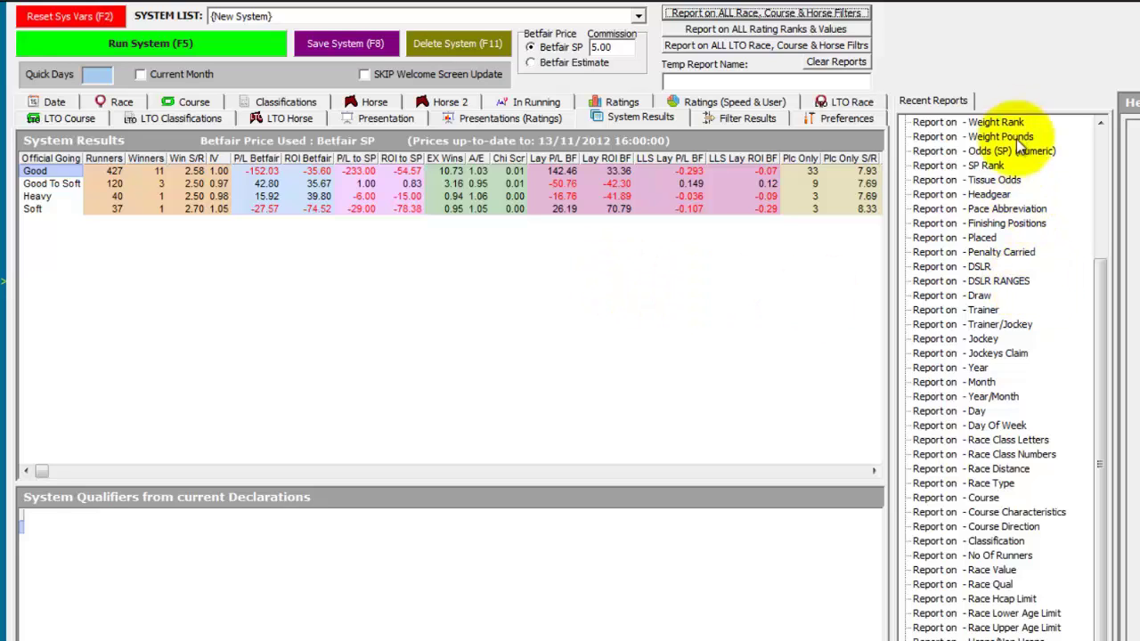
left_click(1102, 230)
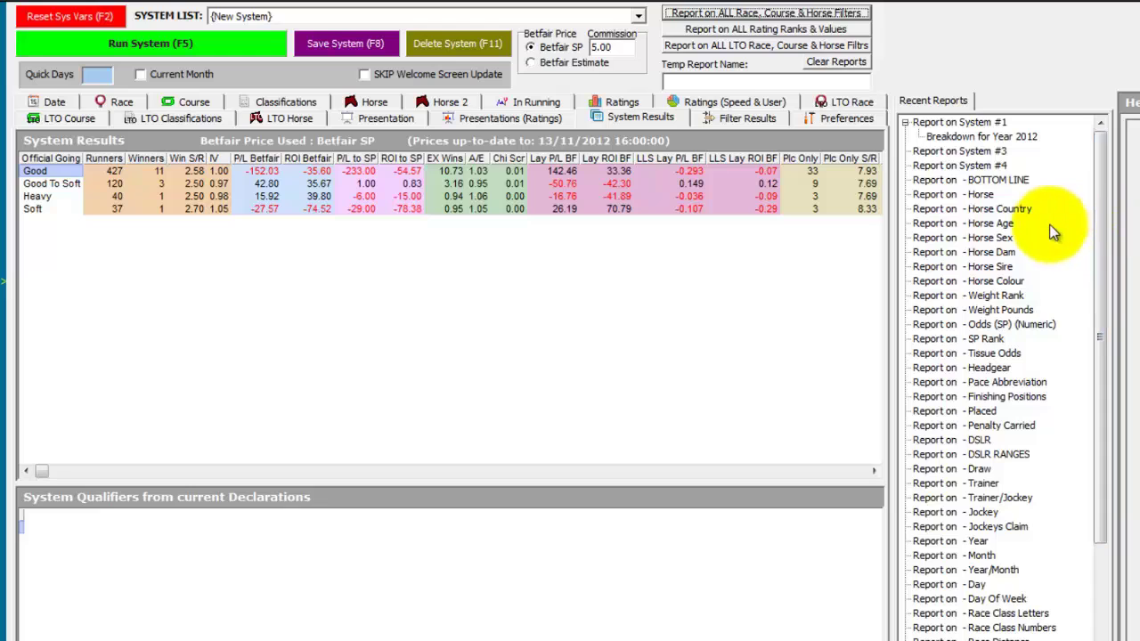
left_click(974, 224)
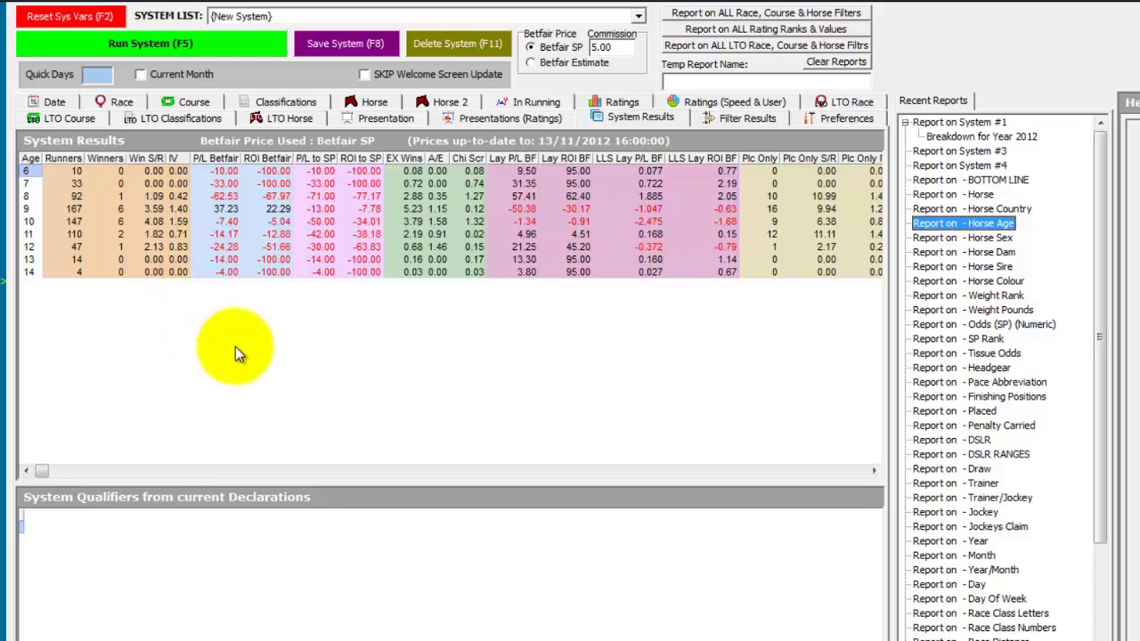
left_click(998, 296)
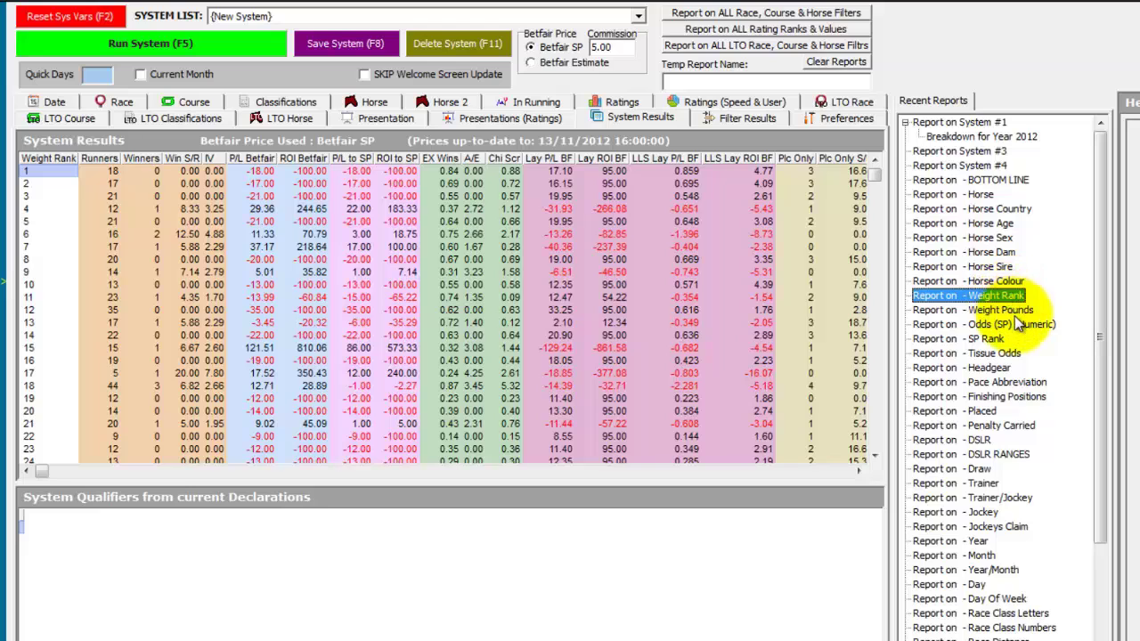
left_click(1014, 311)
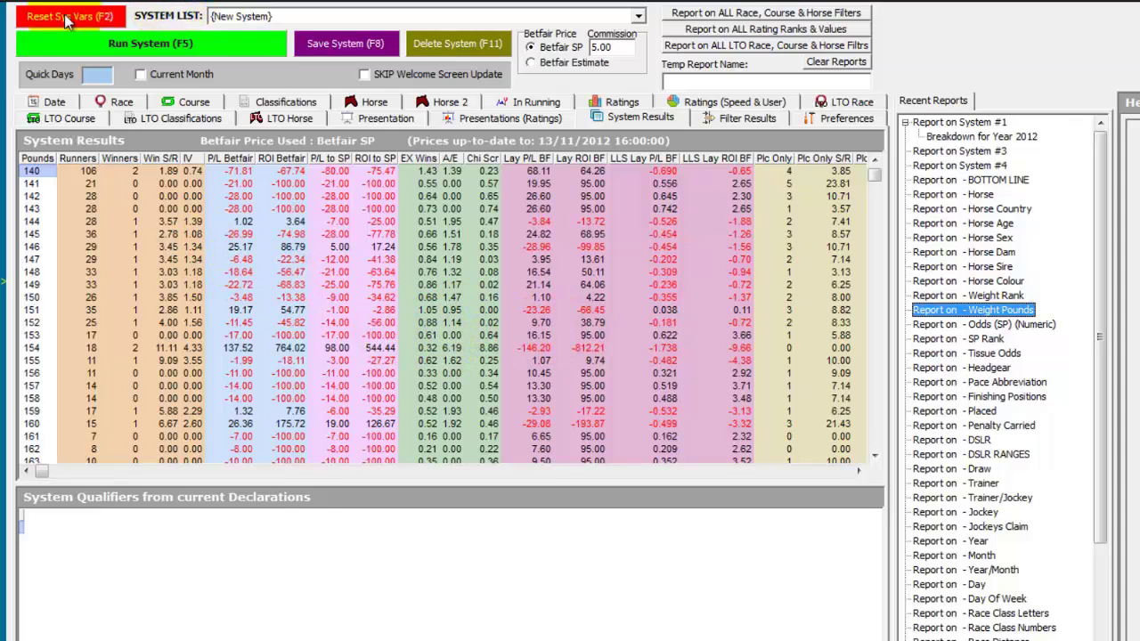
Clear the recent reports and limit the courses to Epsom only.
left_click(836, 62)
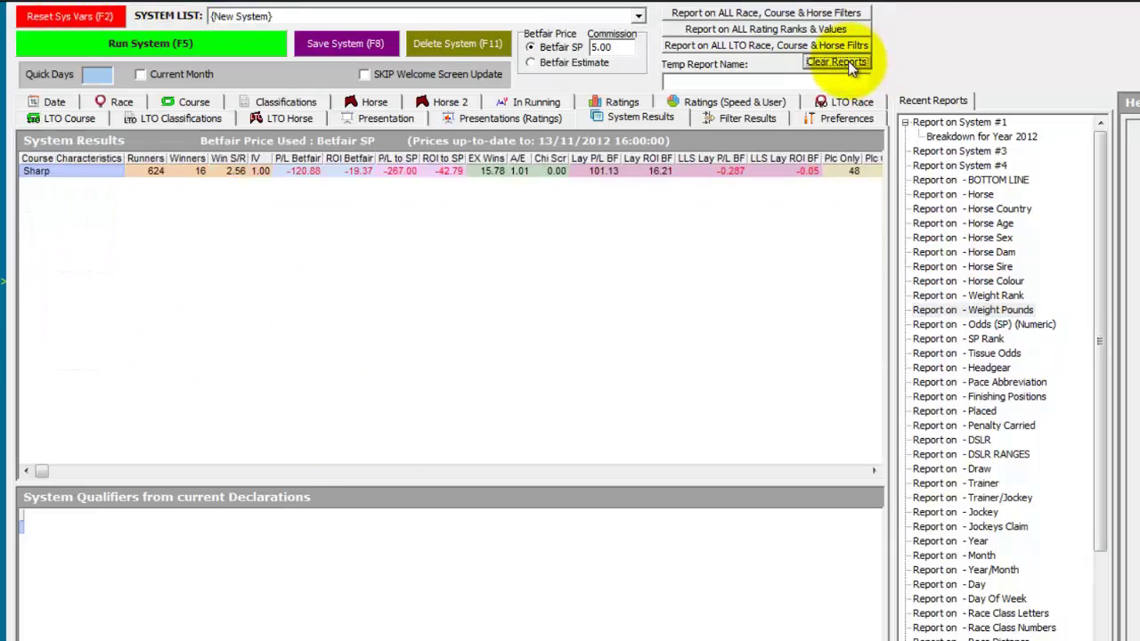
left_click(187, 102)
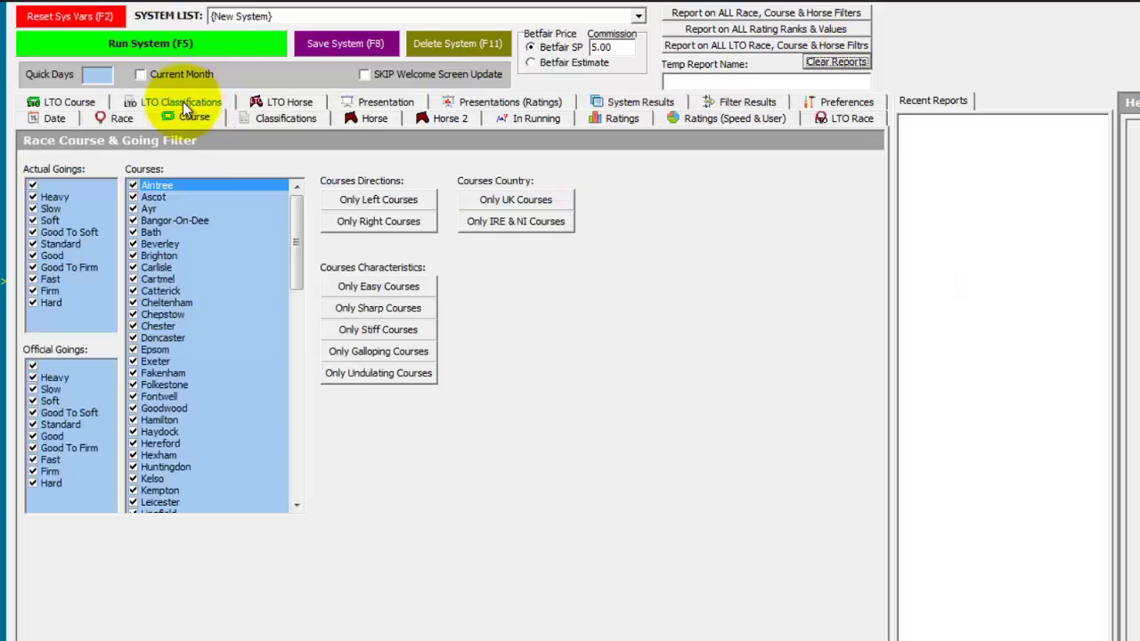
right_click(189, 242)
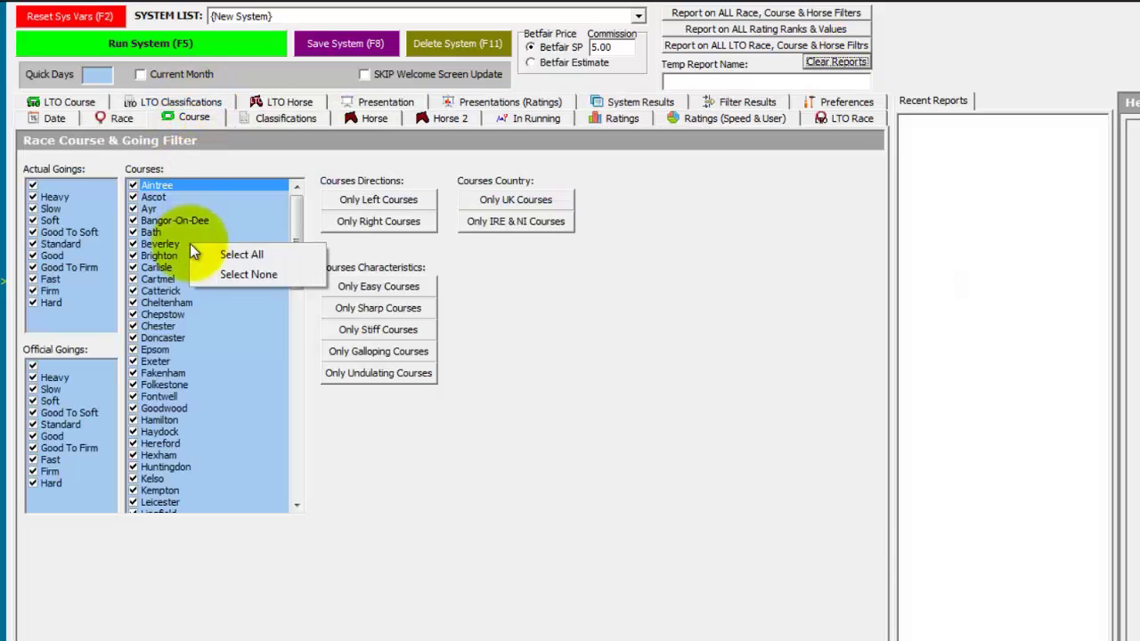
left_click(243, 277)
left_click(140, 352)
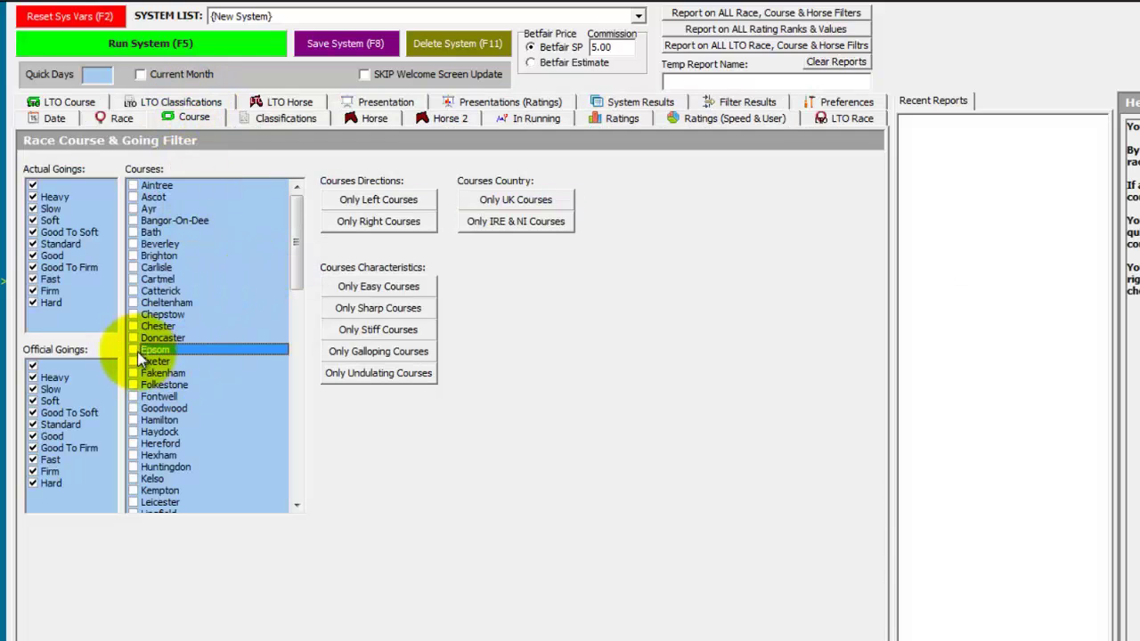
Restrict the race classifications to Group 1 only.
left_click(269, 119)
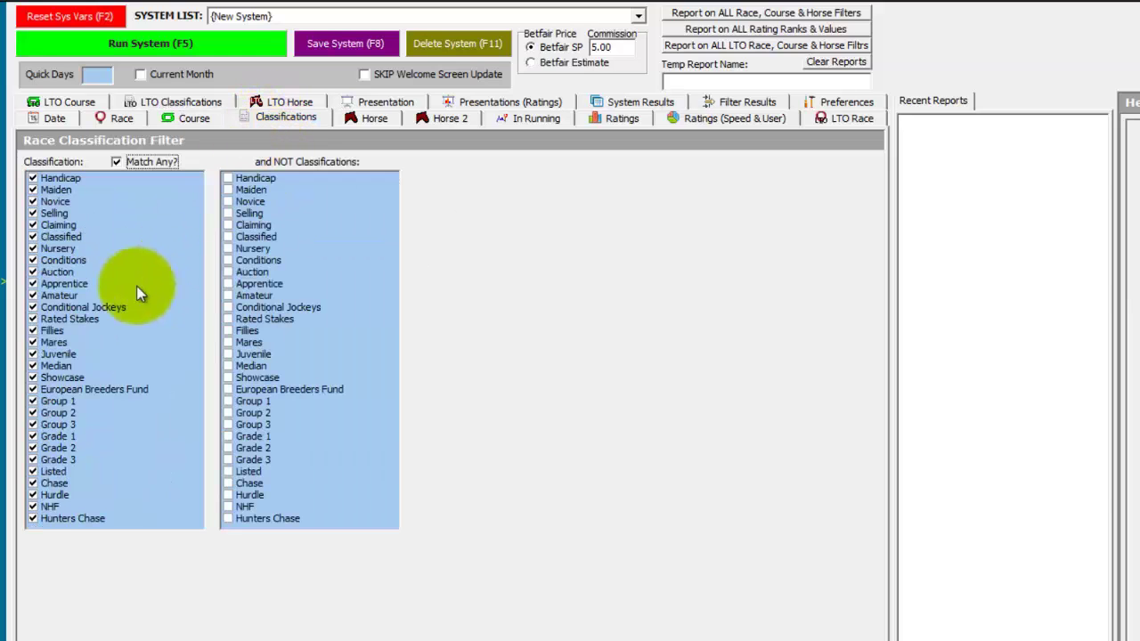
right_click(112, 286)
left_click(155, 319)
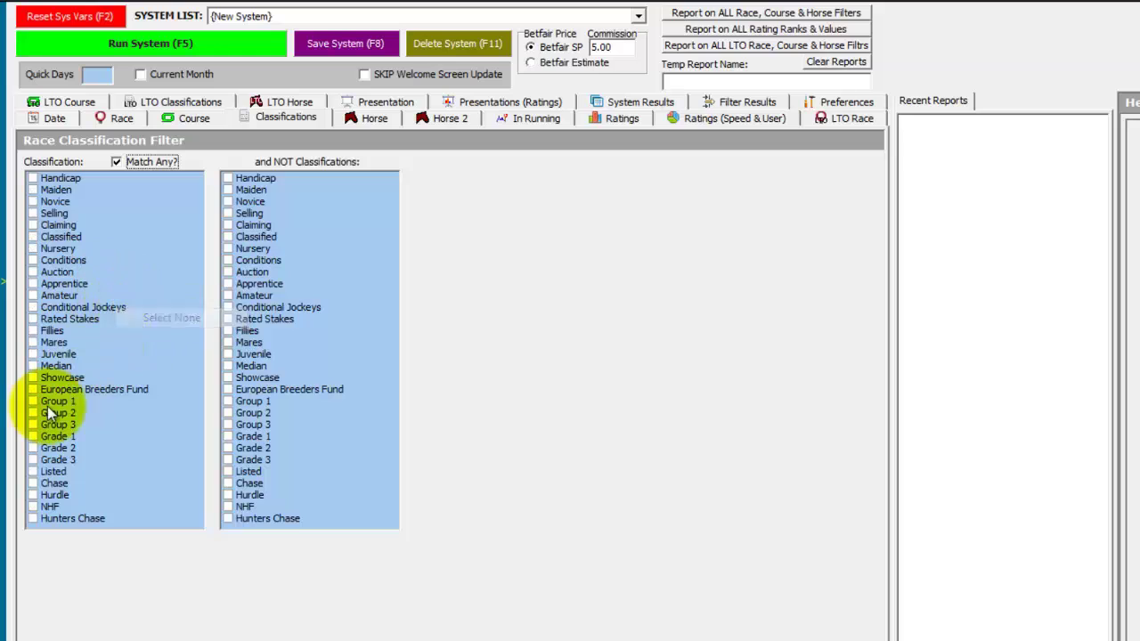
left_click(33, 400)
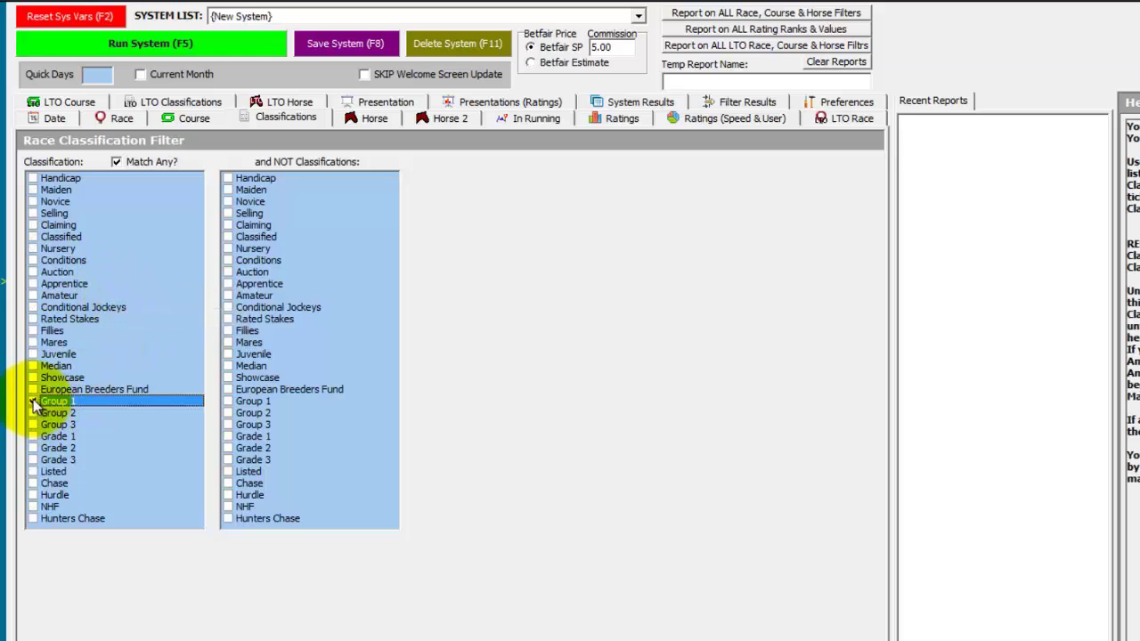
Restrict the race type to Turf only and require race names containing 'derby'.
left_click(108, 118)
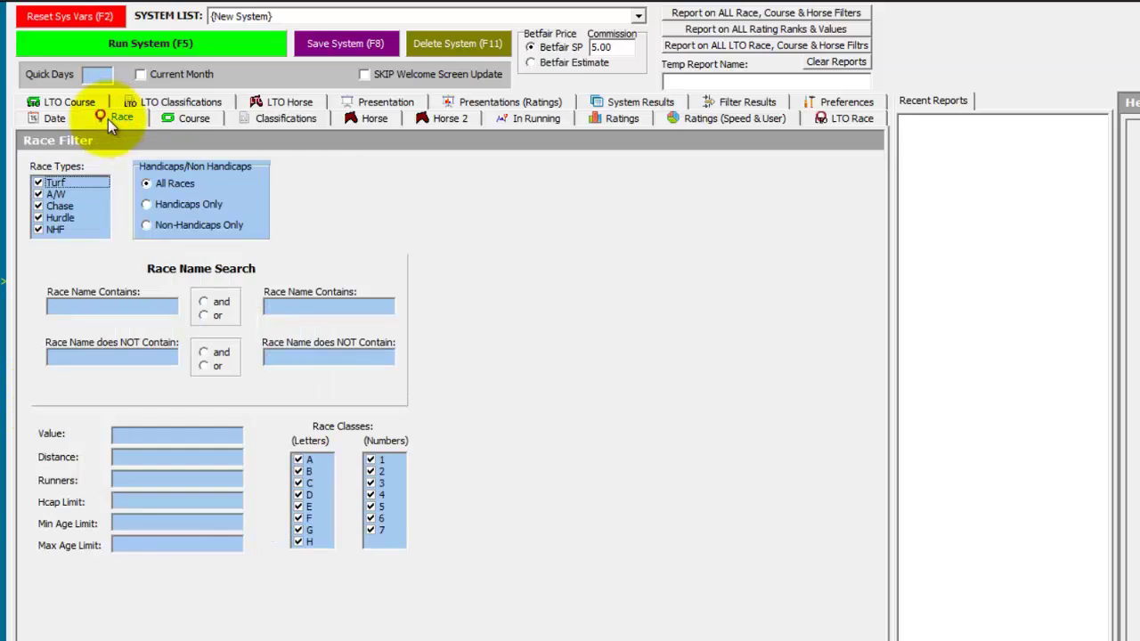
right_click(87, 205)
left_click(127, 238)
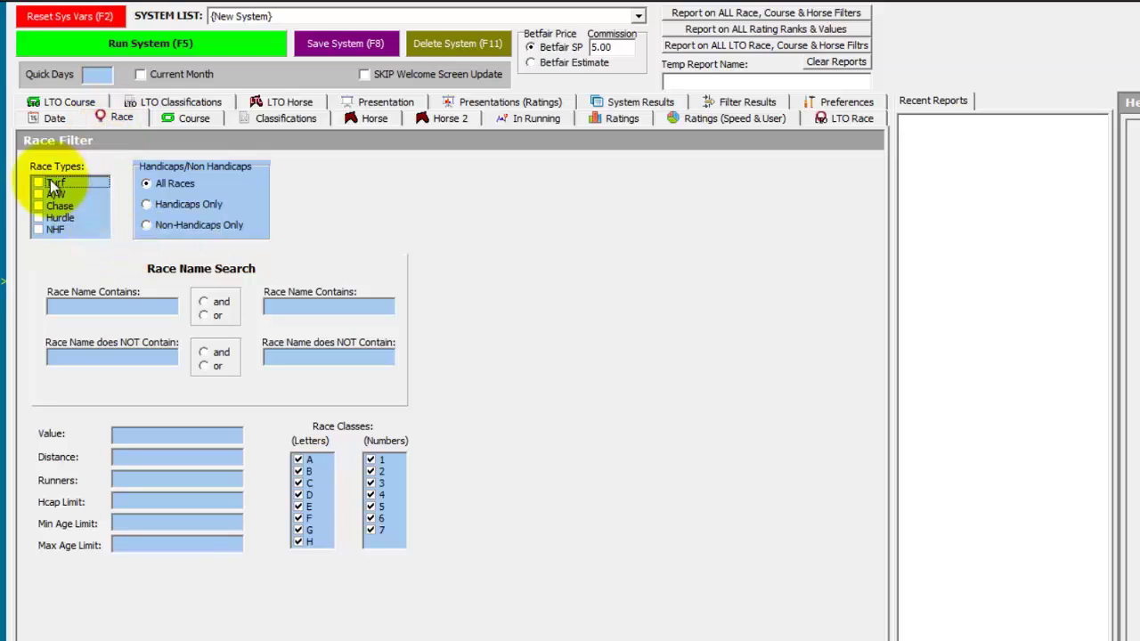
left_click(39, 184)
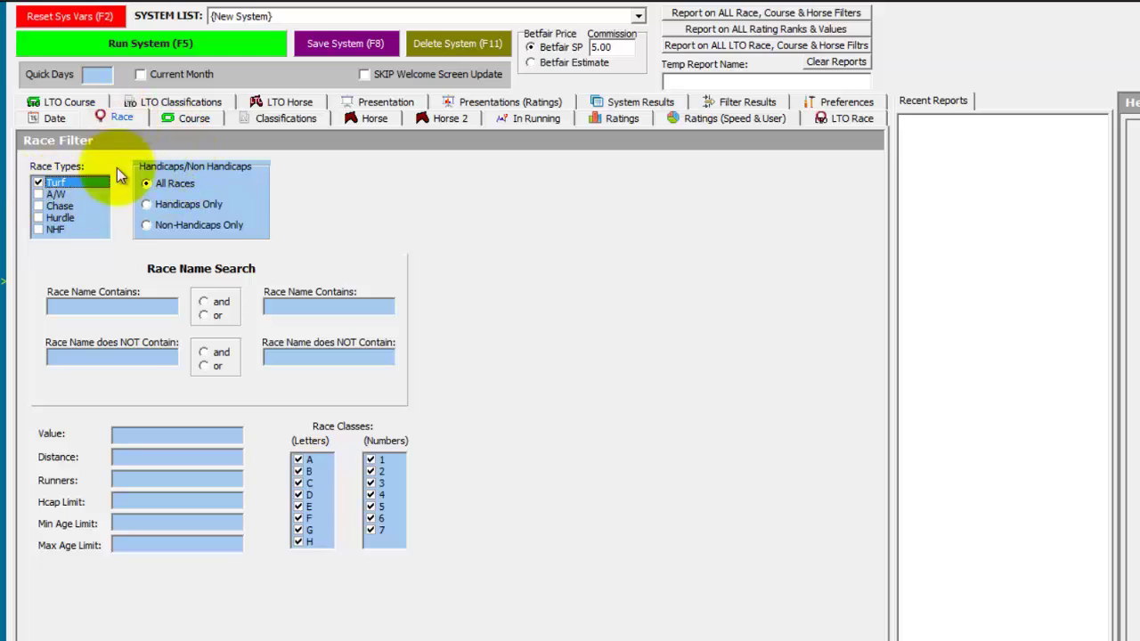
left_click(77, 306)
type("derby")
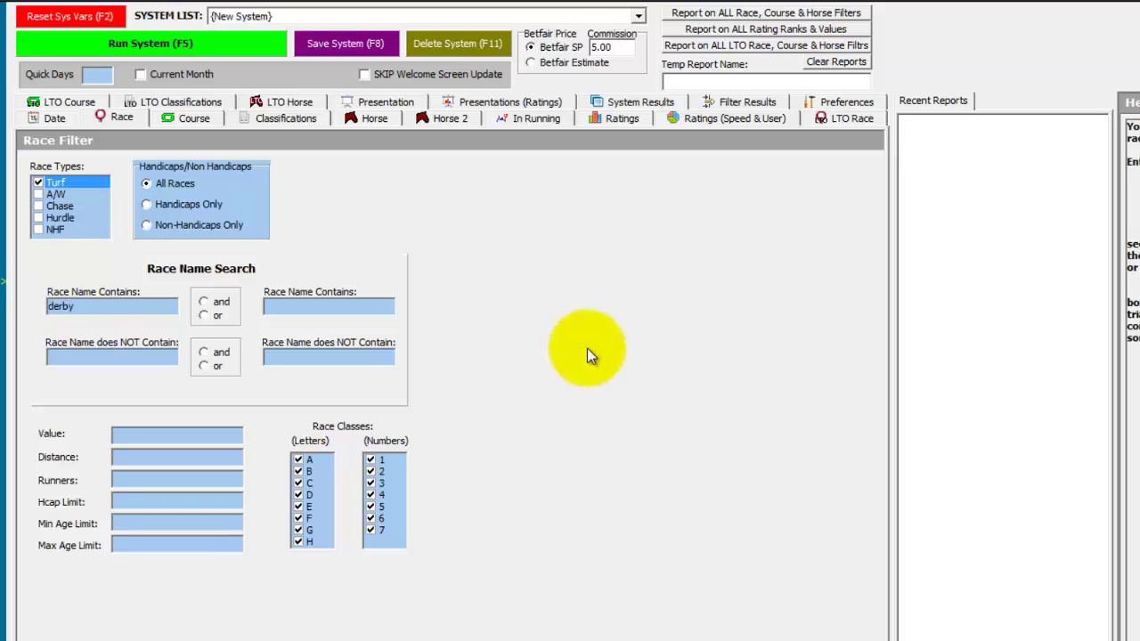
Run the Derby system by Year, view the individual 2012 runners, then go back to the yearly results.
left_click(372, 99)
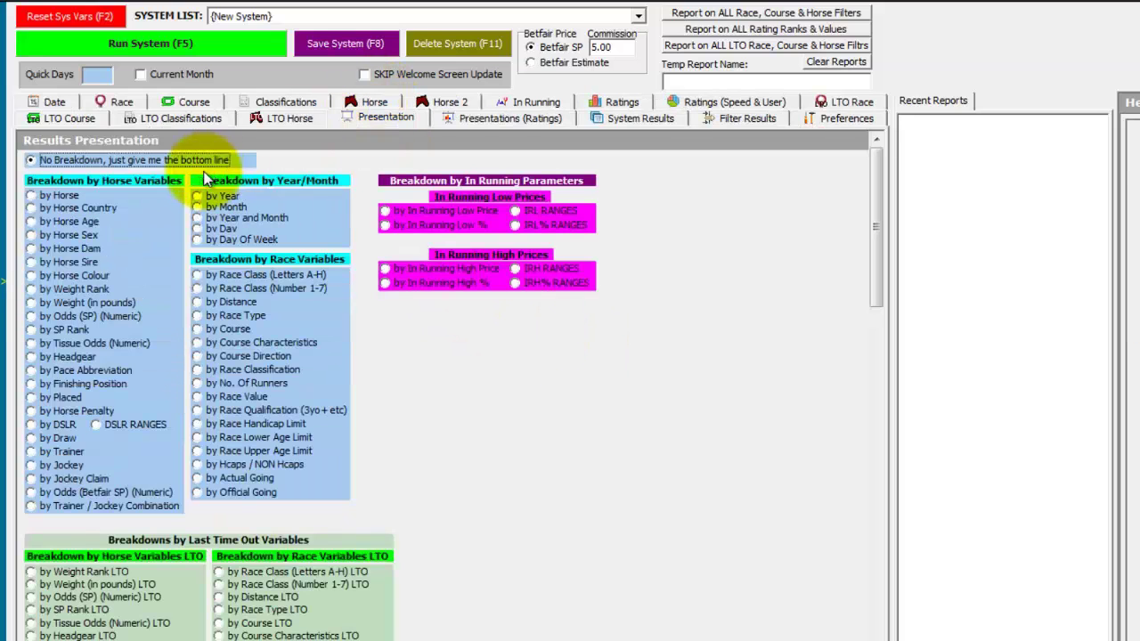
left_click(224, 196)
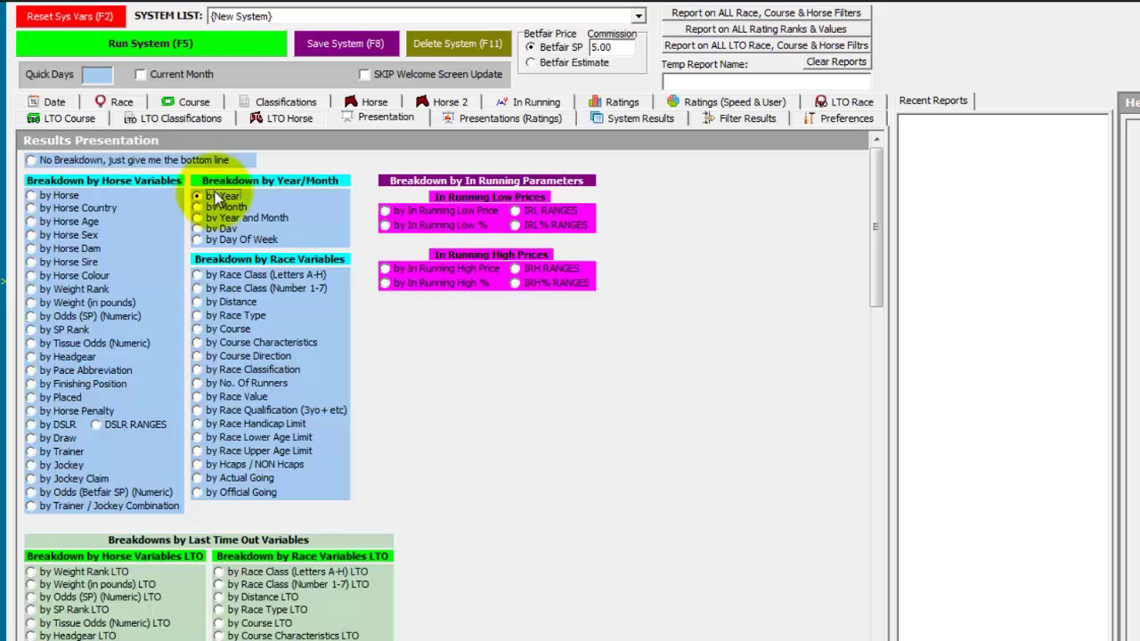
left_click(147, 44)
left_click(686, 369)
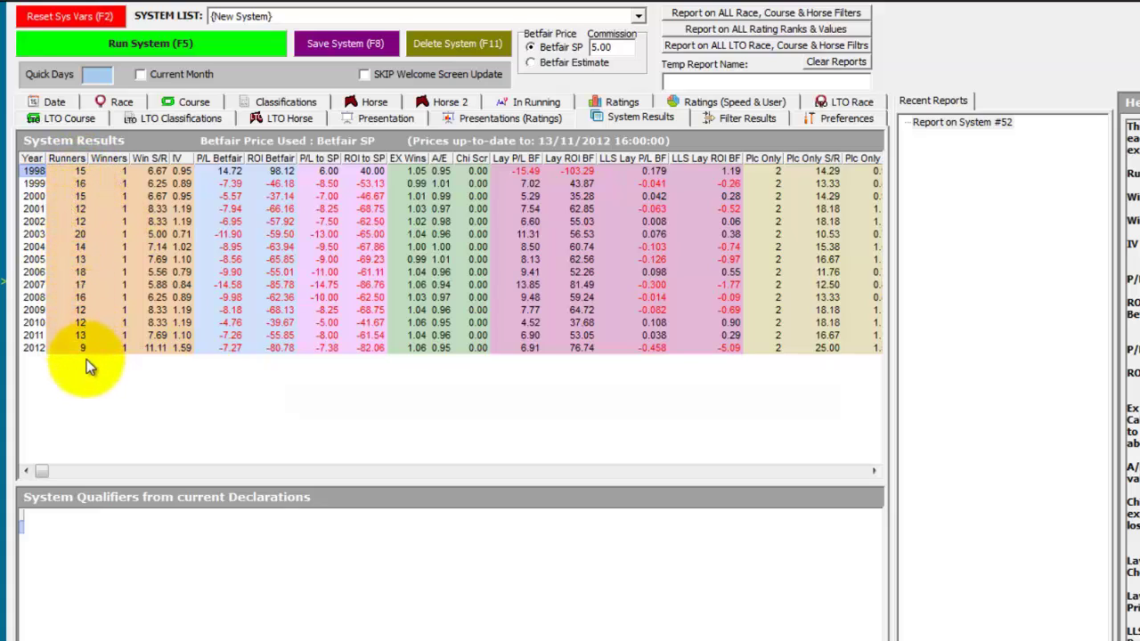
double_click(36, 350)
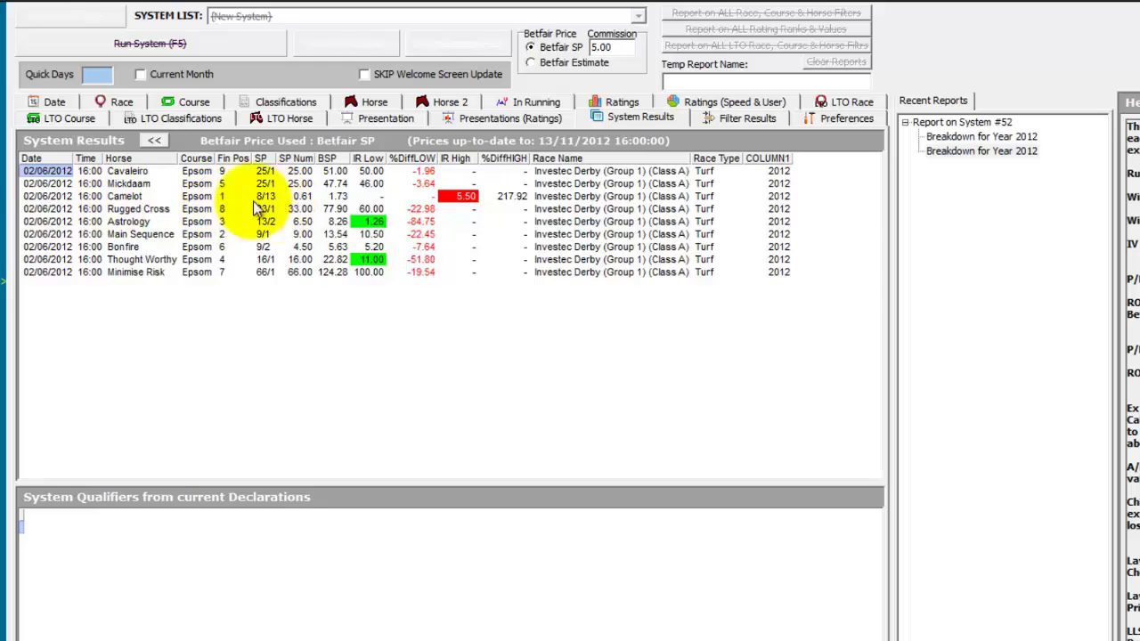
left_click(154, 140)
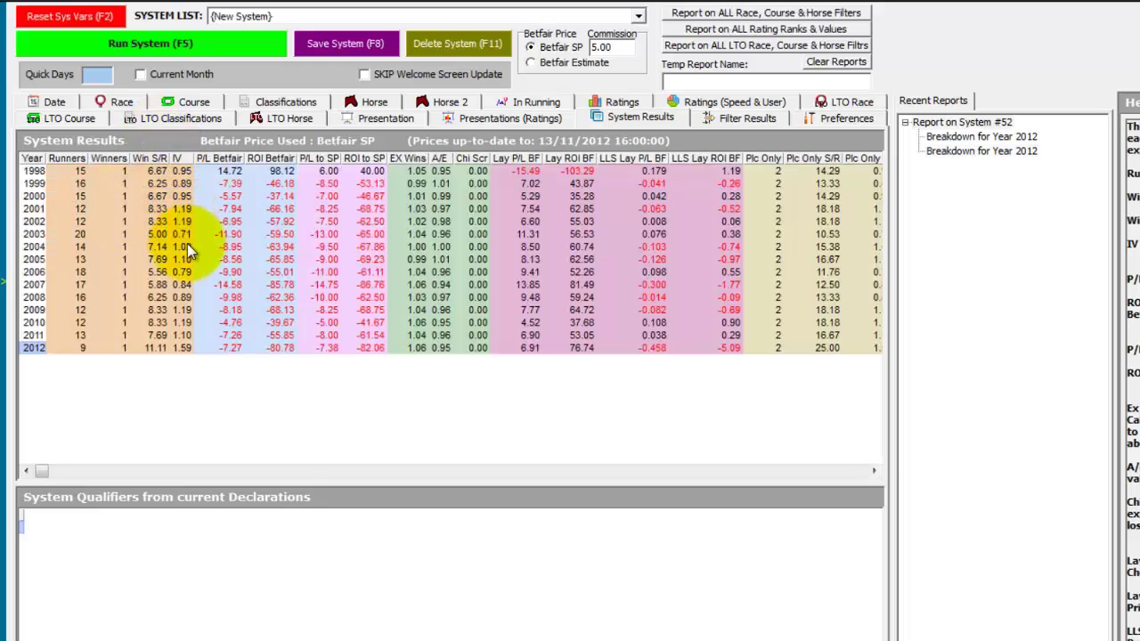
Report on all LTO race, course and horse filters to get the Derby SP Rank breakdown.
left_click(761, 48)
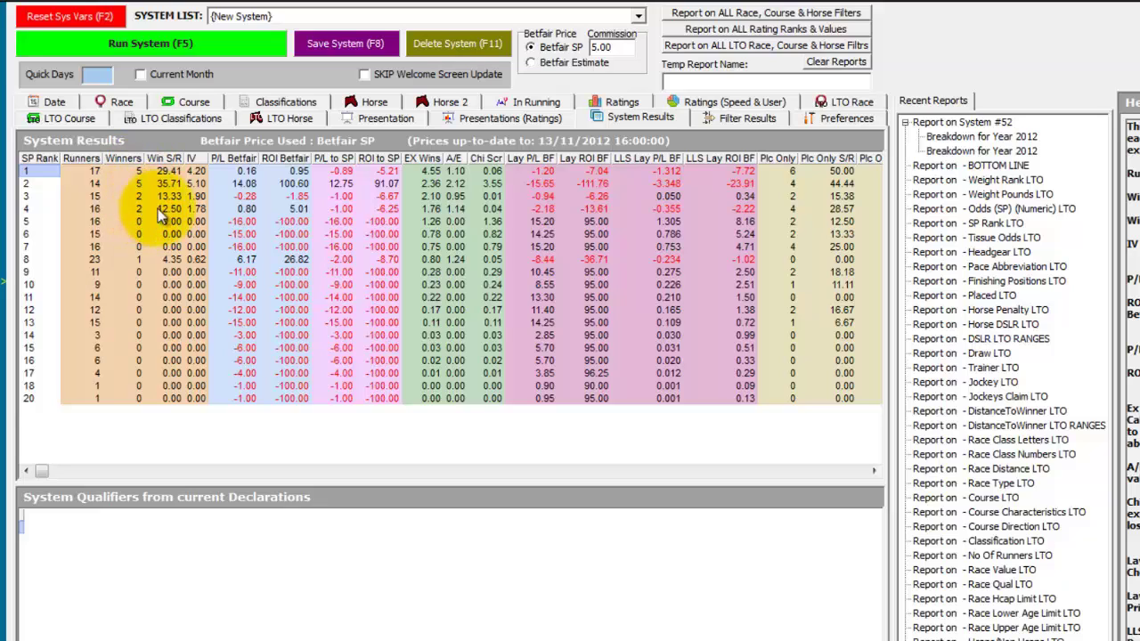
Set the Horse tab's SP Rank filter to <=4 and rerun the Derby system.
left_click(367, 102)
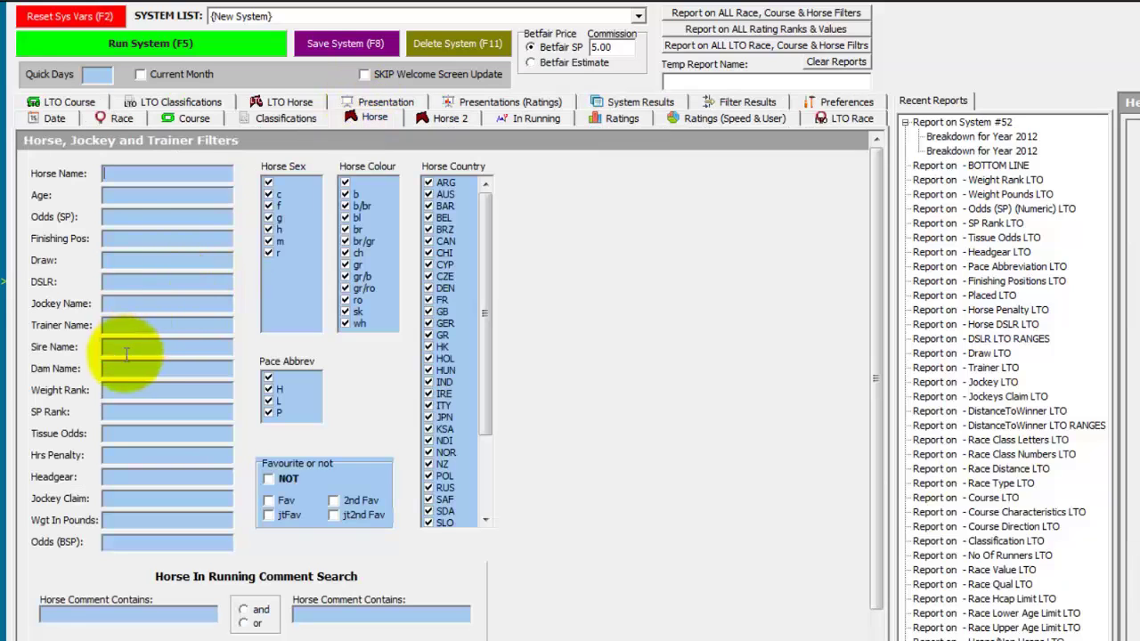
left_click(153, 413)
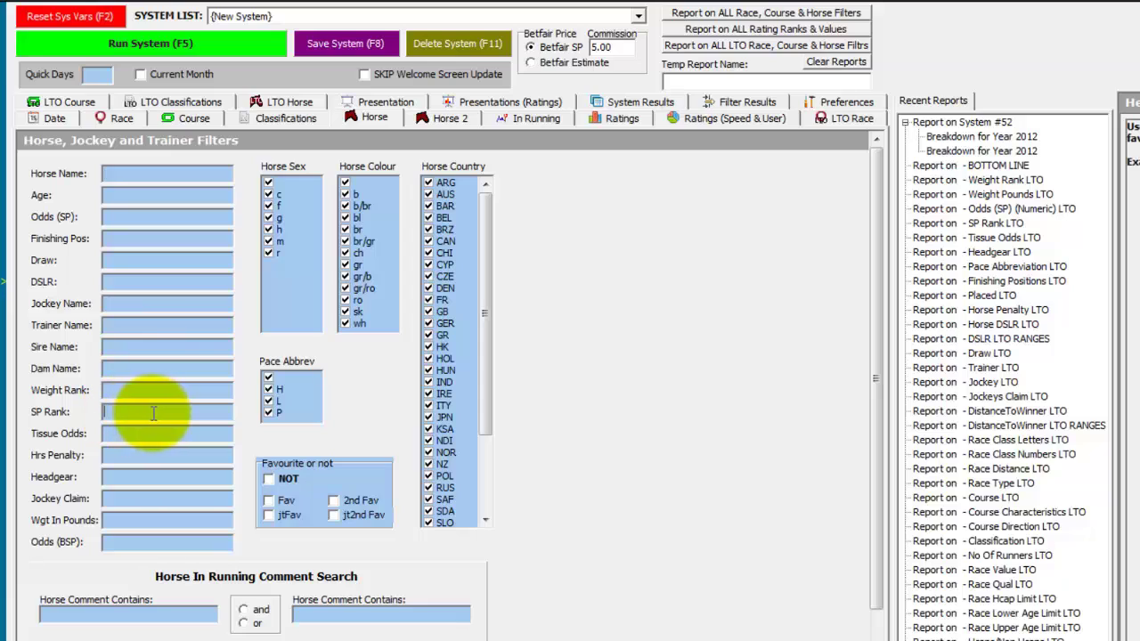
type("<=4")
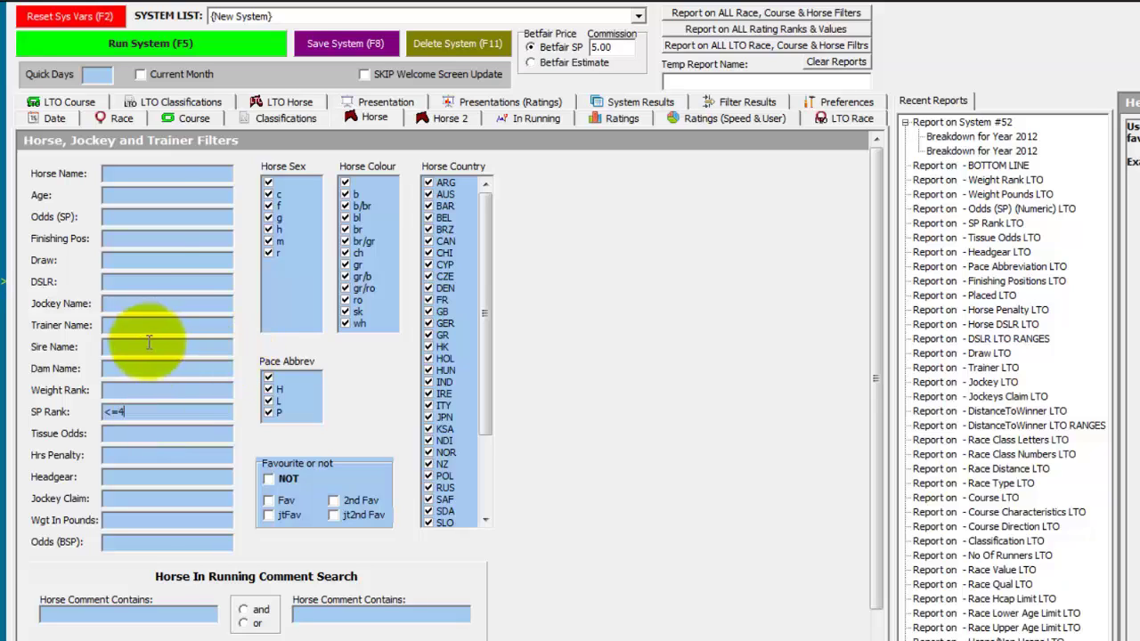
left_click(152, 51)
left_click(681, 371)
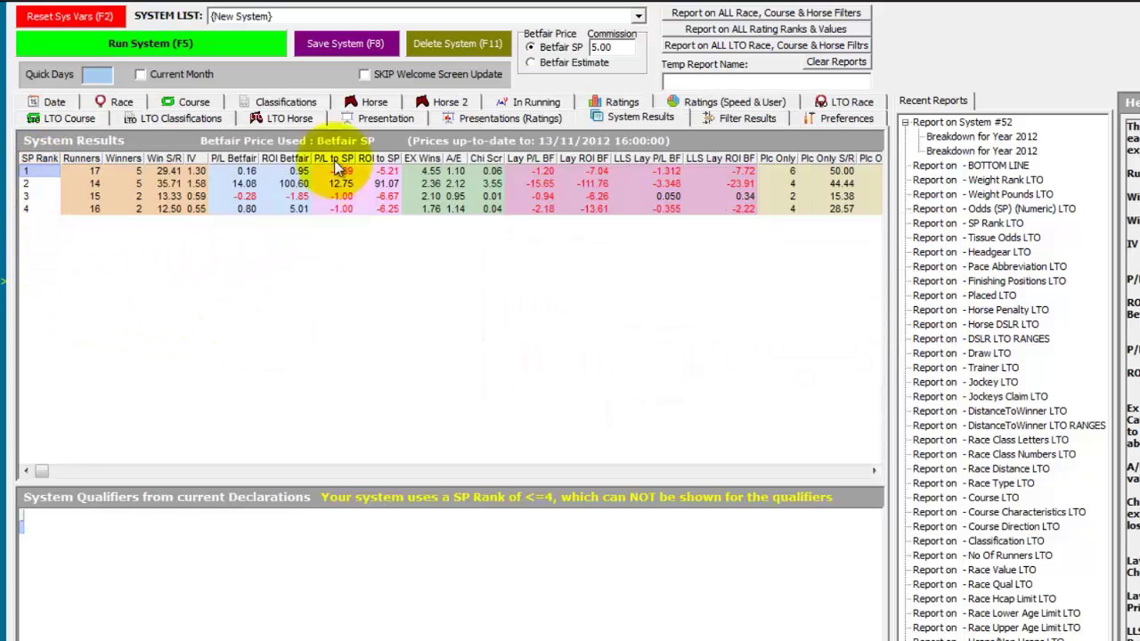
Rerun the Derby system with No Breakdown, giving 62 runners, 14 winners and 22.58% strike rate.
left_click(354, 117)
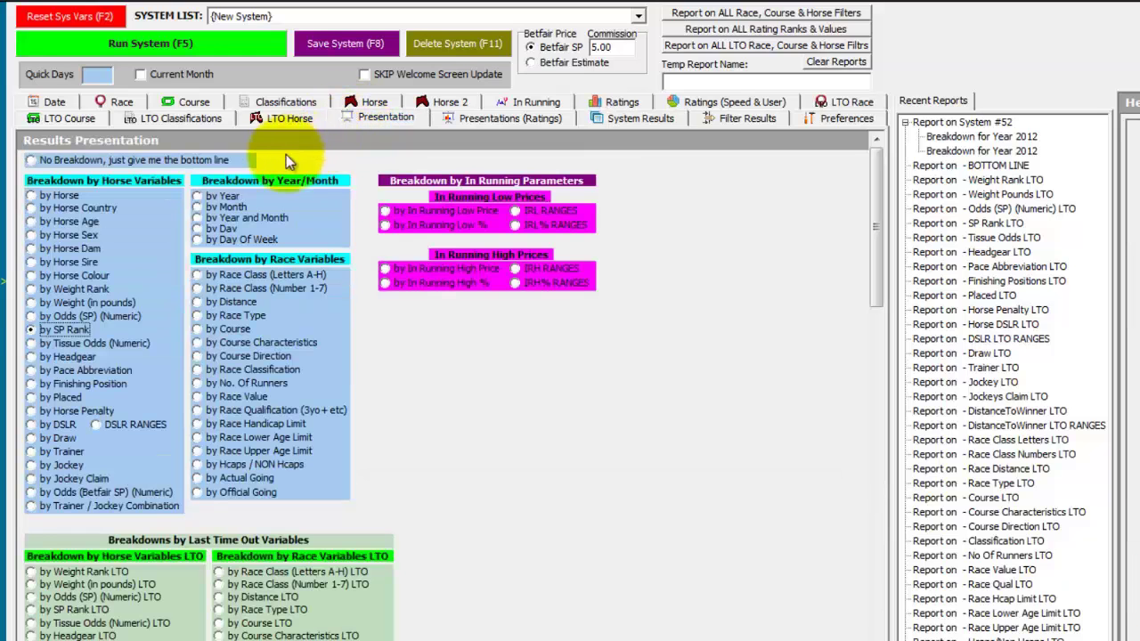
left_click(190, 158)
left_click(189, 42)
left_click(684, 365)
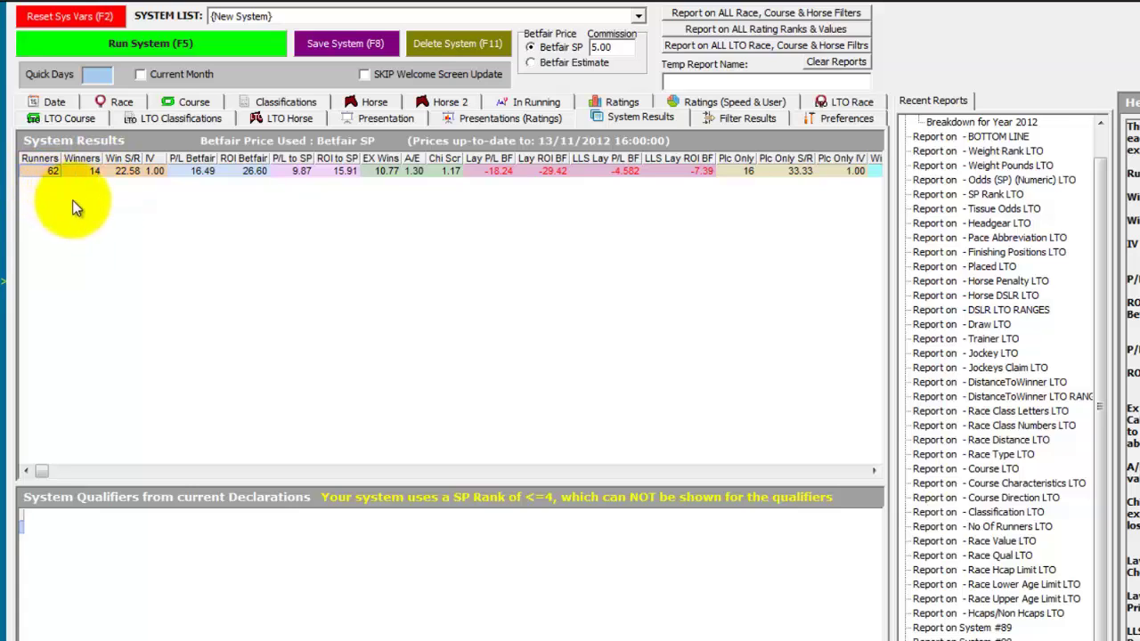
Rerun the Derby system with its results broken down by year.
left_click(368, 117)
left_click(224, 196)
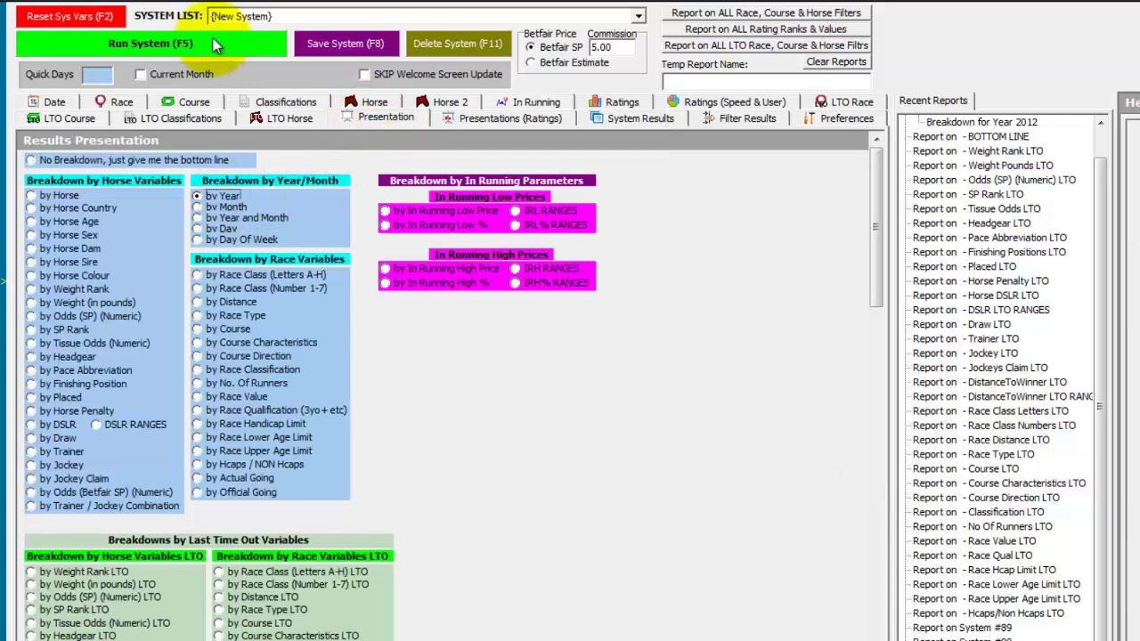
left_click(217, 46)
left_click(678, 367)
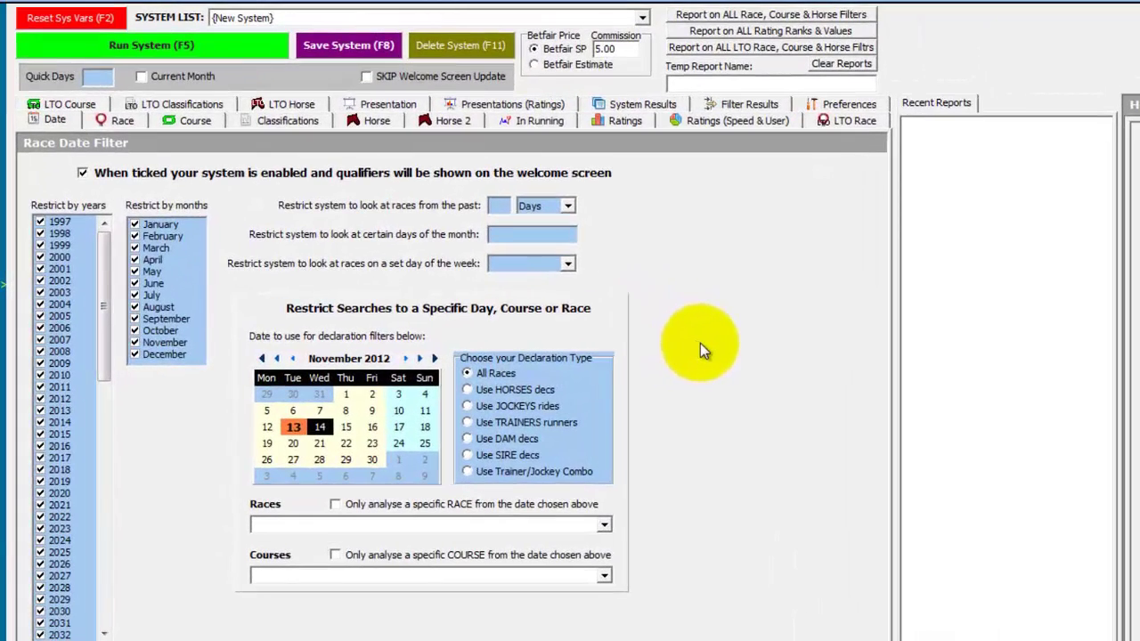
Clear all courses and tick only Cheltenham in the course filter.
left_click(174, 119)
right_click(220, 226)
left_click(263, 257)
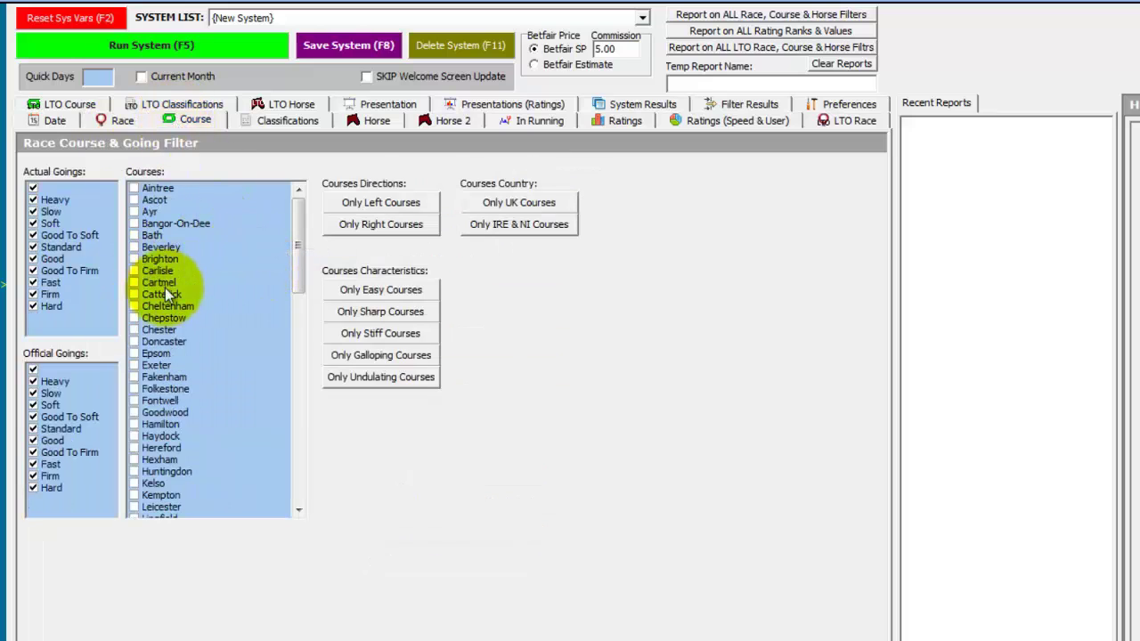
left_click(135, 306)
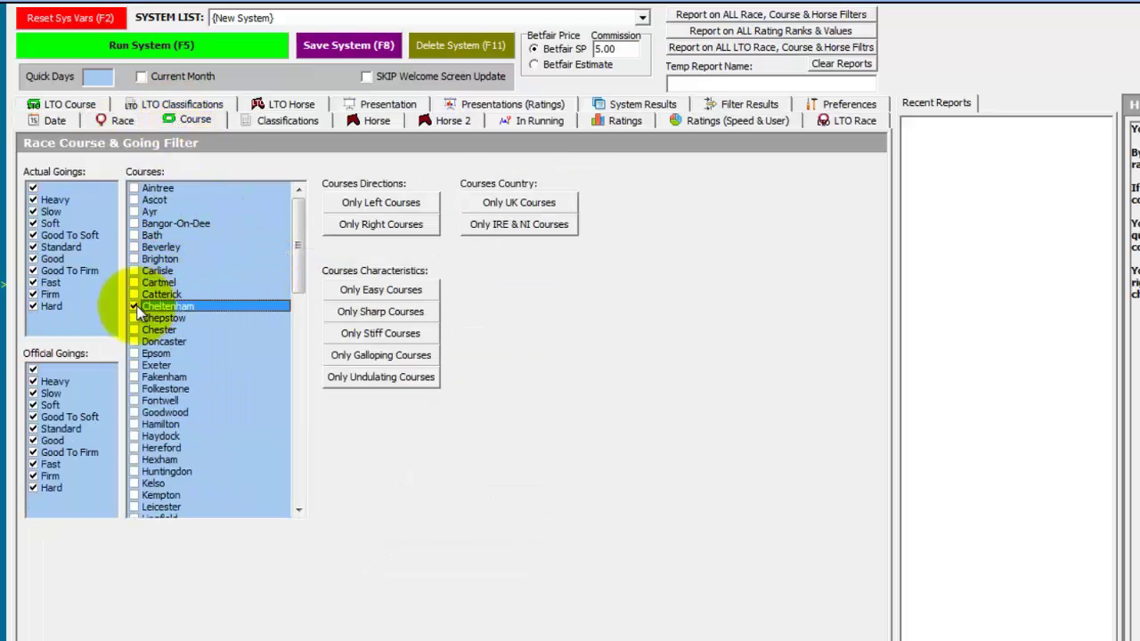
Clear all months and tick only November in the race date filter.
left_click(54, 120)
right_click(183, 274)
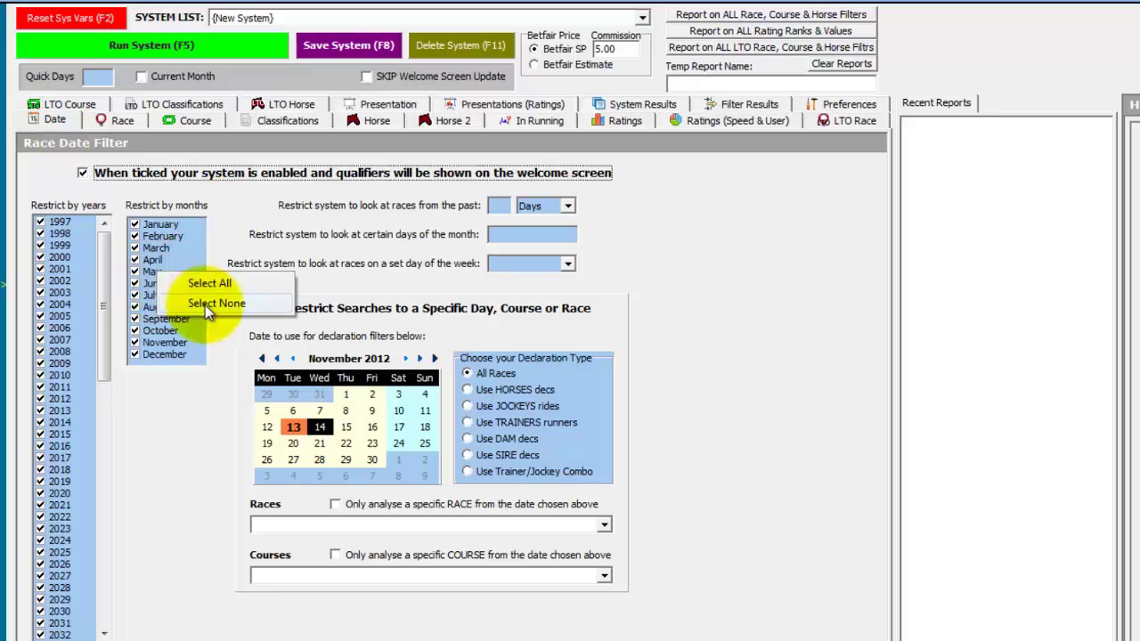
left_click(205, 305)
left_click(135, 344)
Untick Turf and A/W, leaving Chase, Hurdle and NHF race types.
left_click(118, 122)
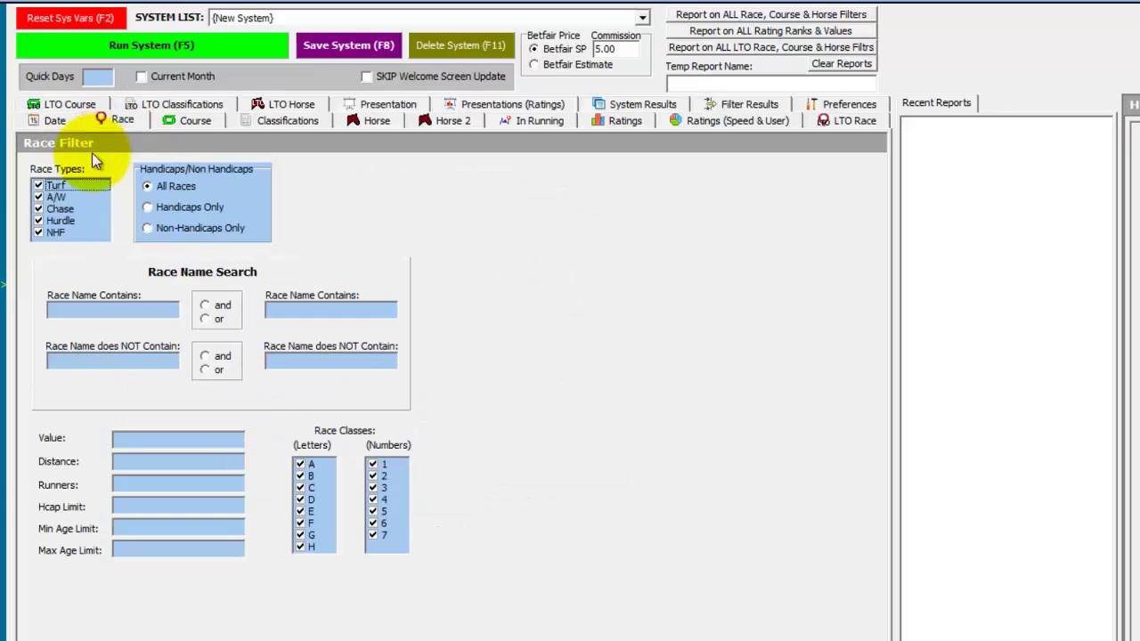
left_click(38, 185)
left_click(38, 197)
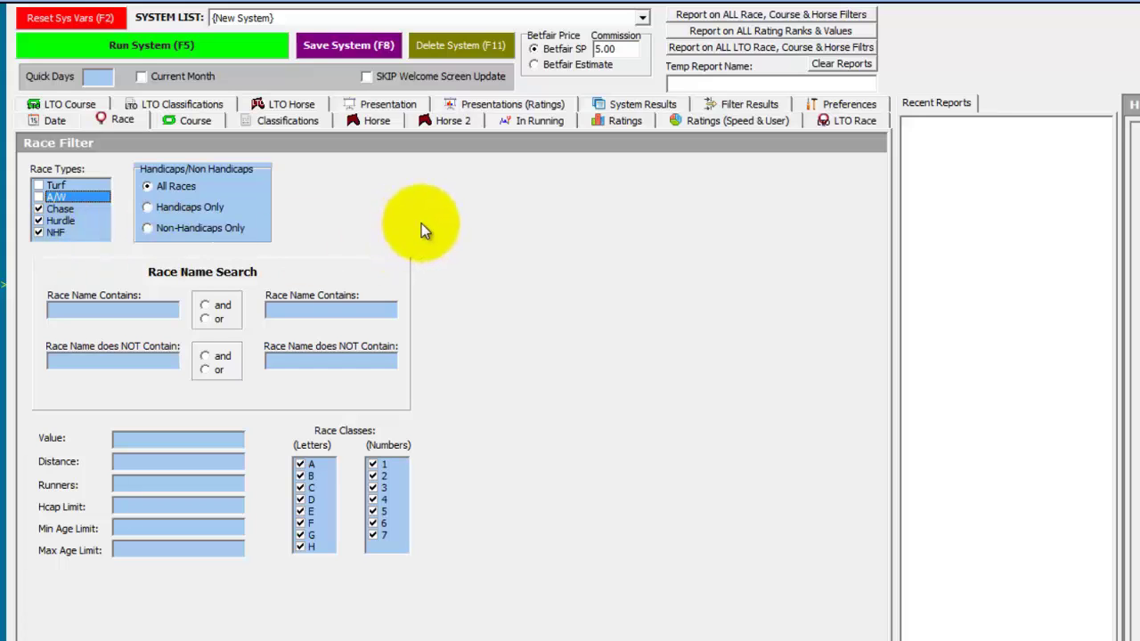
Run the Cheltenham November system by day and page down to the later meetings through 2011-11-13.
left_click(382, 105)
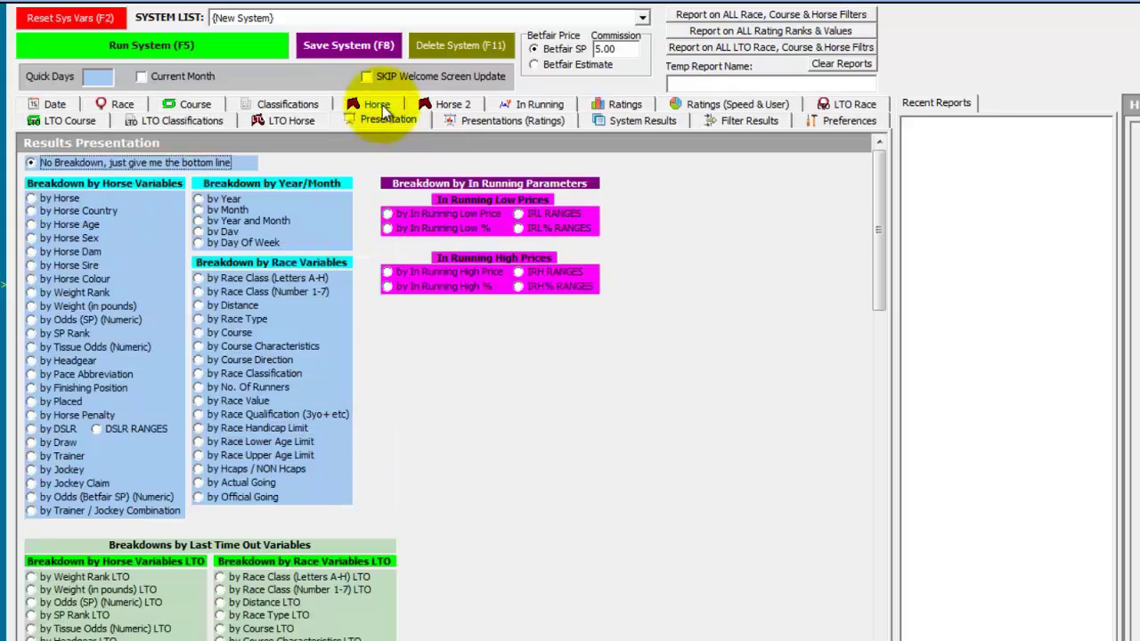
left_click(218, 232)
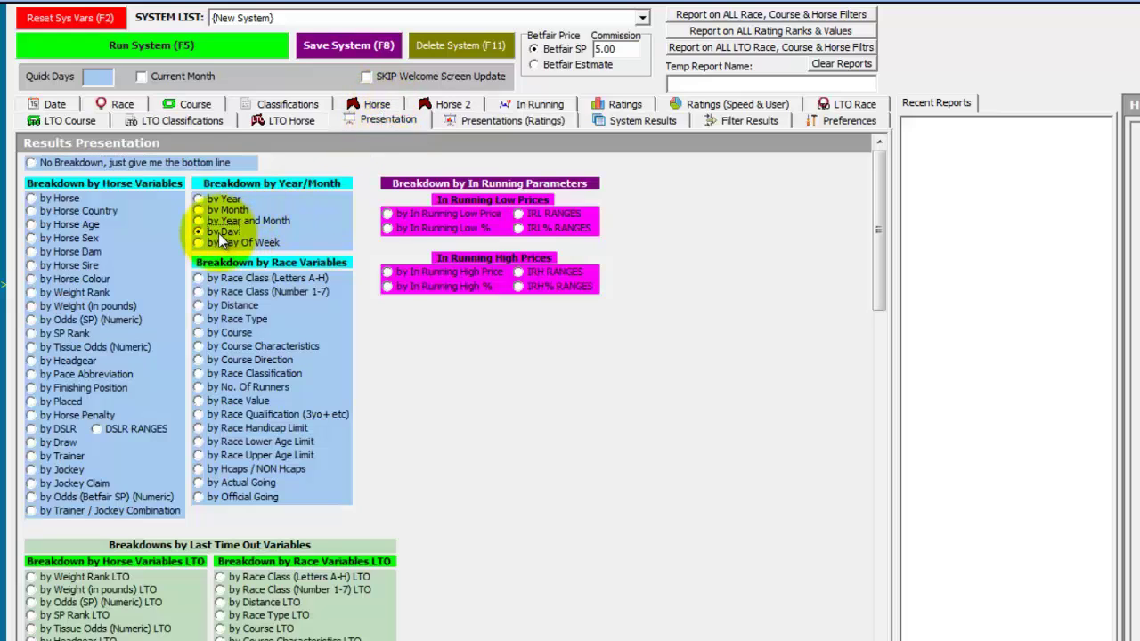
left_click(194, 49)
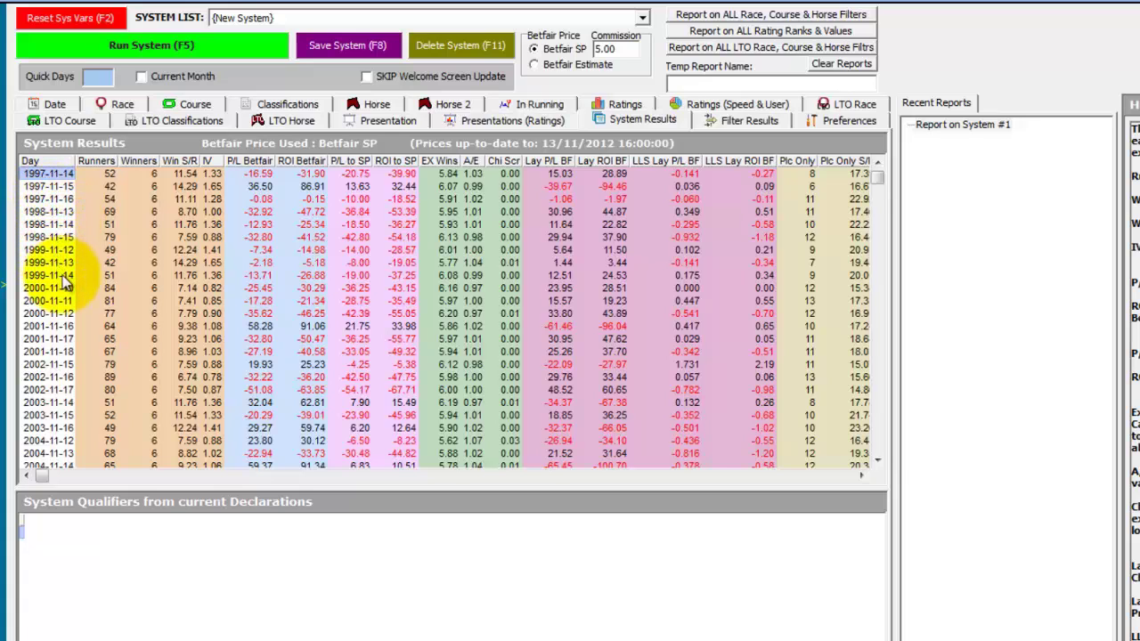
left_click(876, 445)
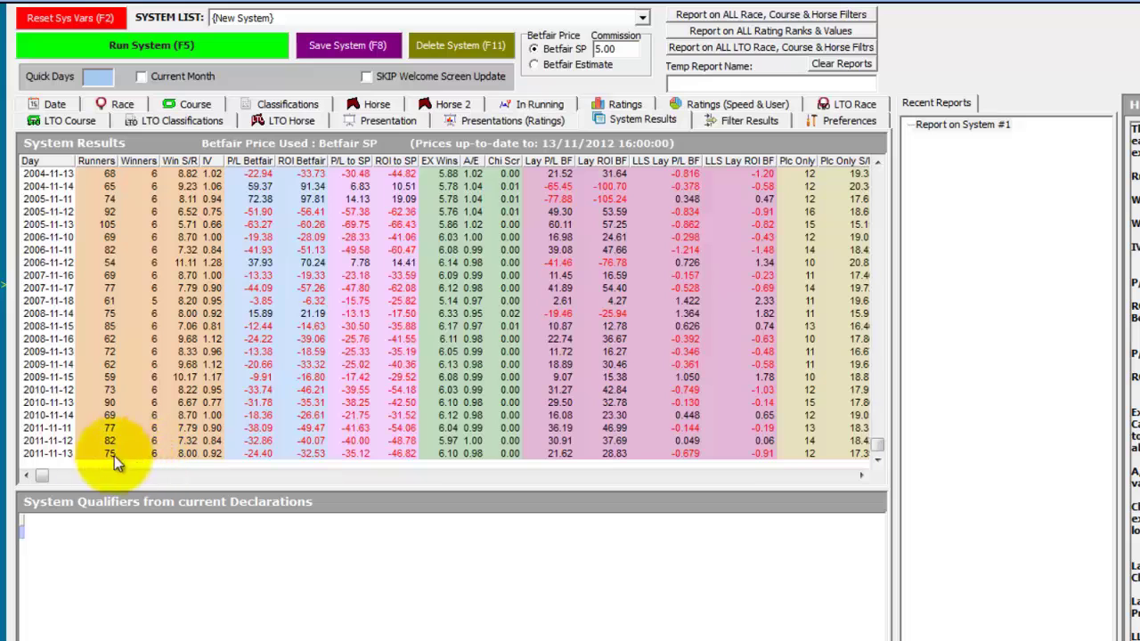
Open the 2011-11-13 breakdown listing every Cheltenham runner that day and scroll through it.
double_click(49, 456)
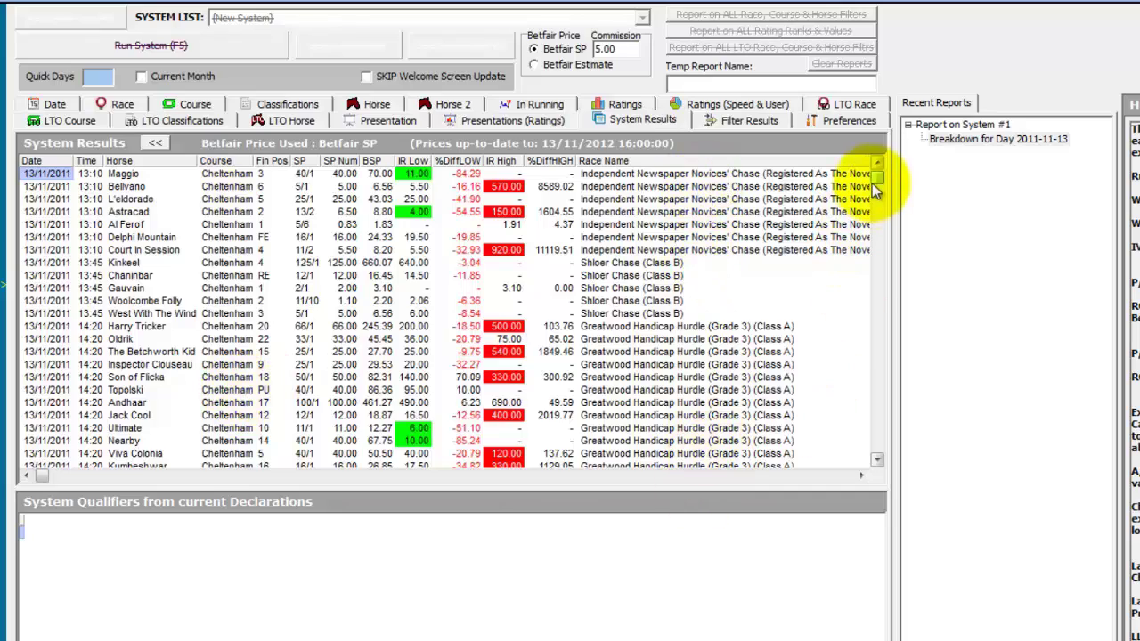
mouse_move(877, 178)
left_mouse_down()
mouse_move(896, 464)
mouse_move(900, 177)
left_mouse_up()
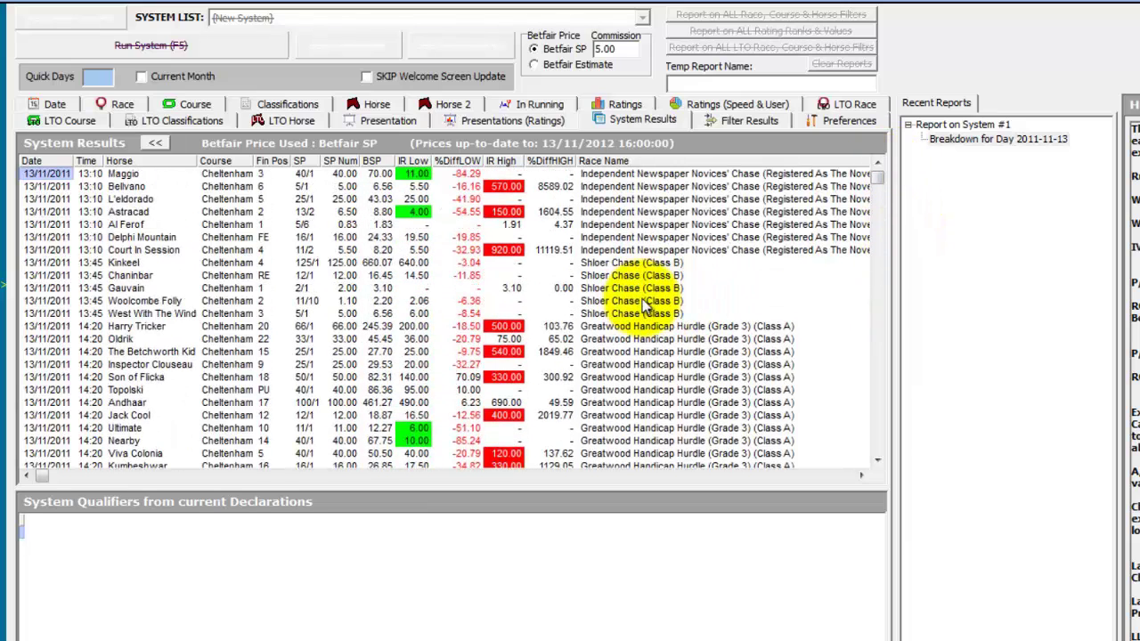
Rerun the Cheltenham November system with No Breakdown for totals of 3103 runners and 269 winners.
left_click(155, 142)
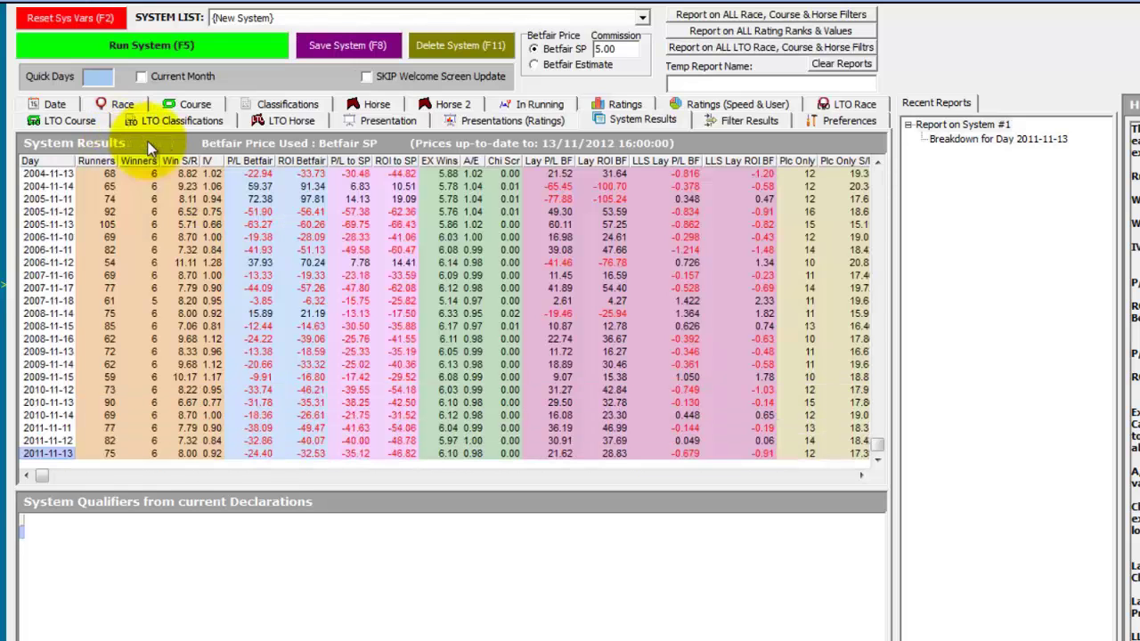
left_click(378, 118)
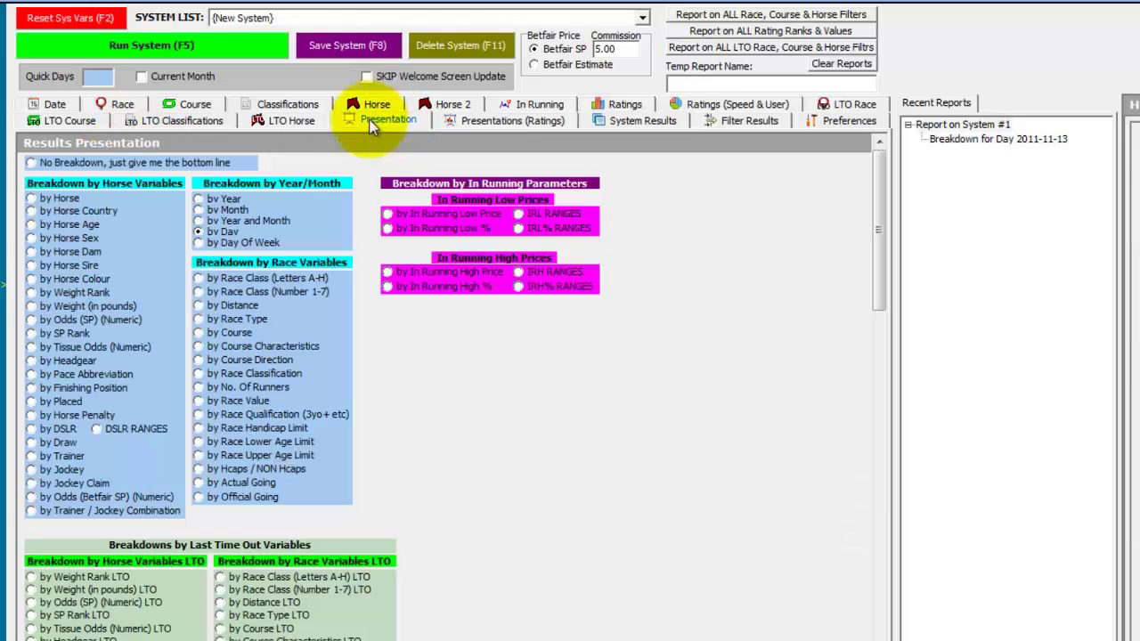
left_click(187, 165)
left_click(188, 45)
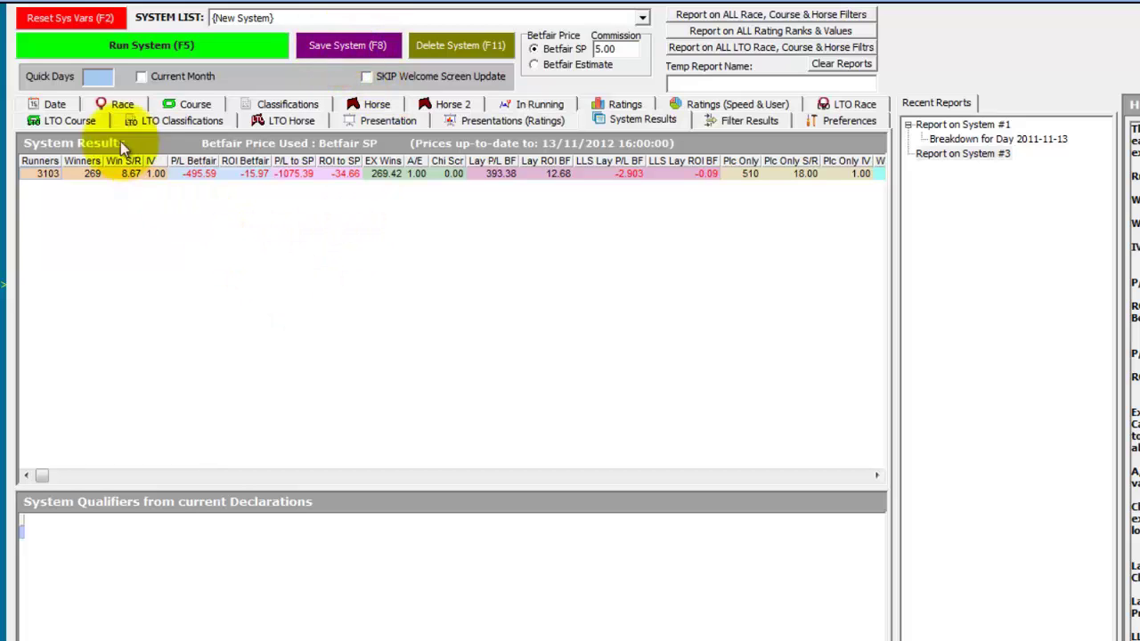
left_click(49, 105)
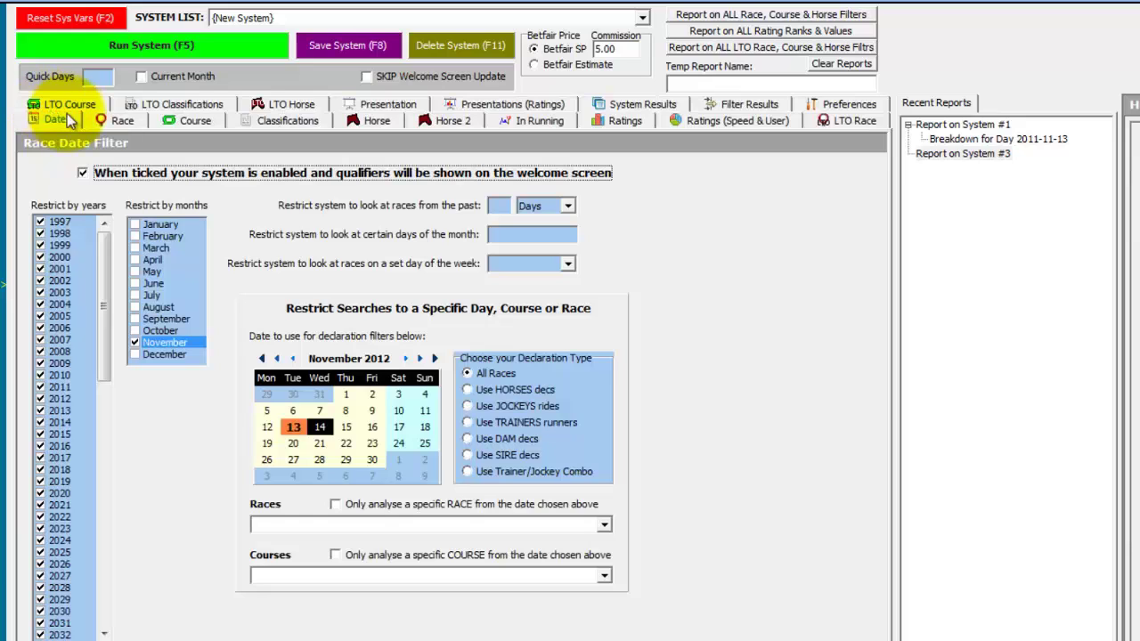
Untick the welcome-screen qualifiers option and save the system as 'Chelt Open Stats'.
left_click(84, 175)
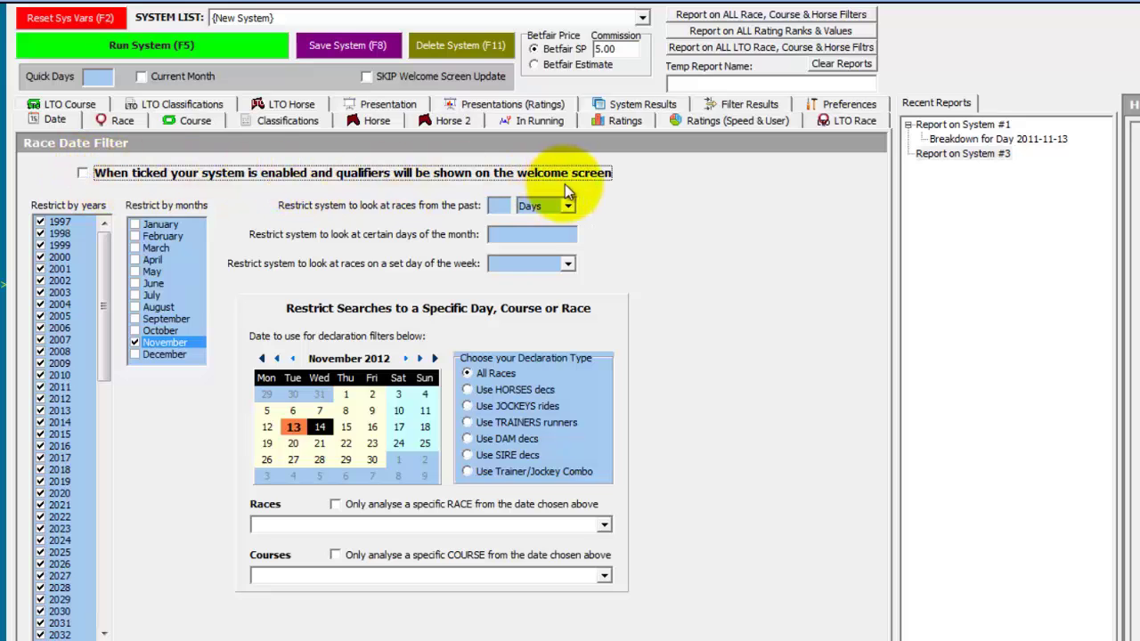
left_click(341, 49)
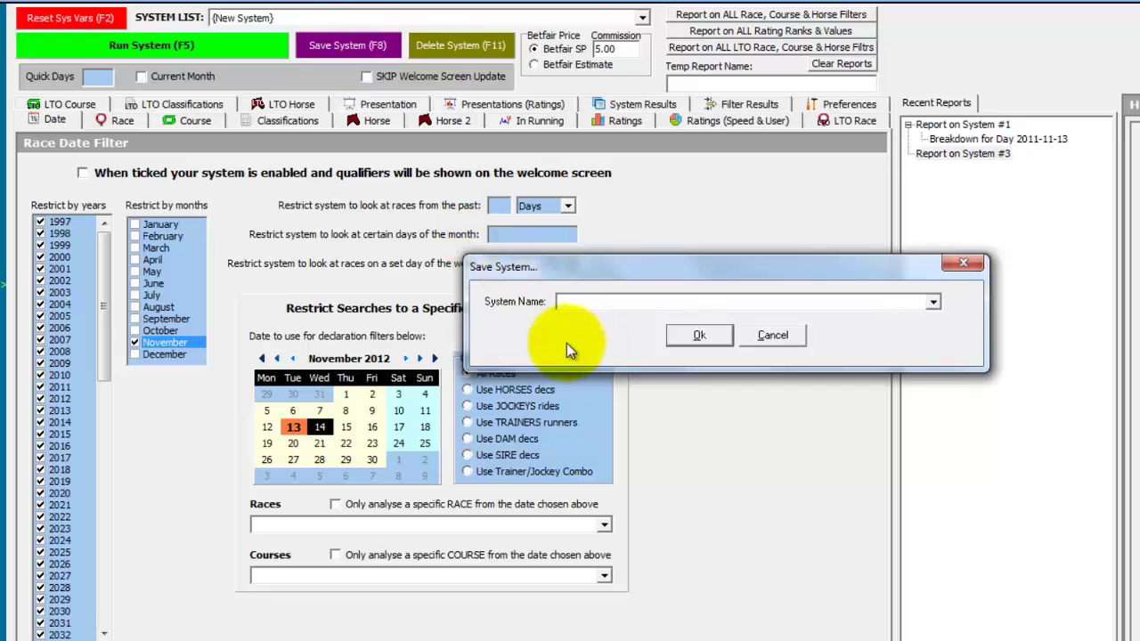
type("Chelt Open Stats")
left_click(699, 335)
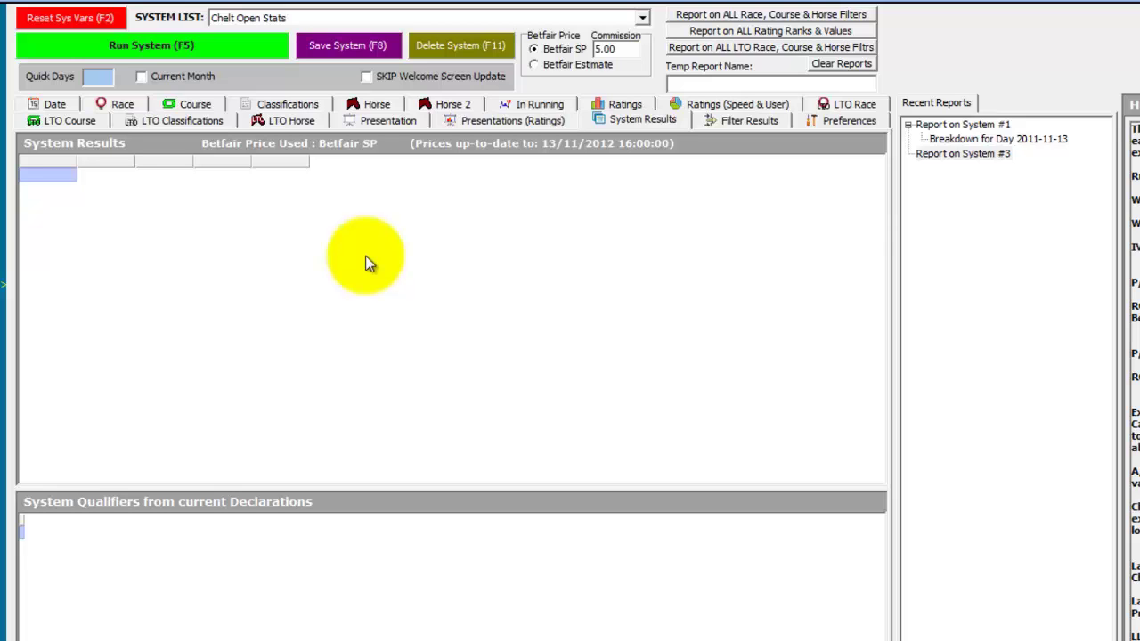
Run the system by trainer and sort by winners, putting M C Pipe top with 41.
left_click(369, 123)
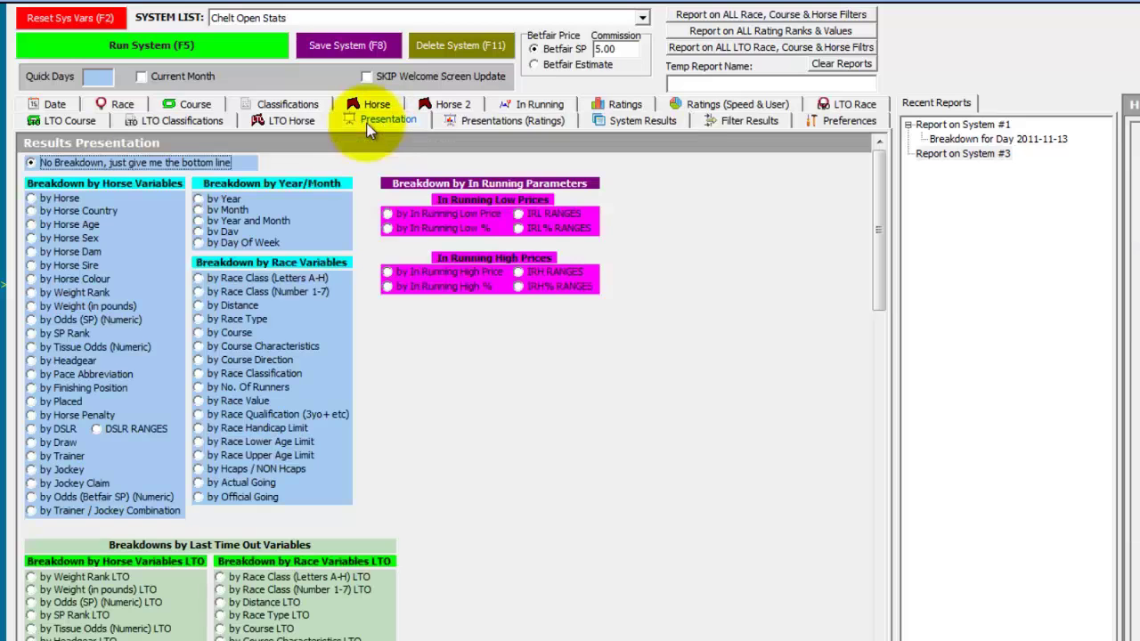
left_click(61, 457)
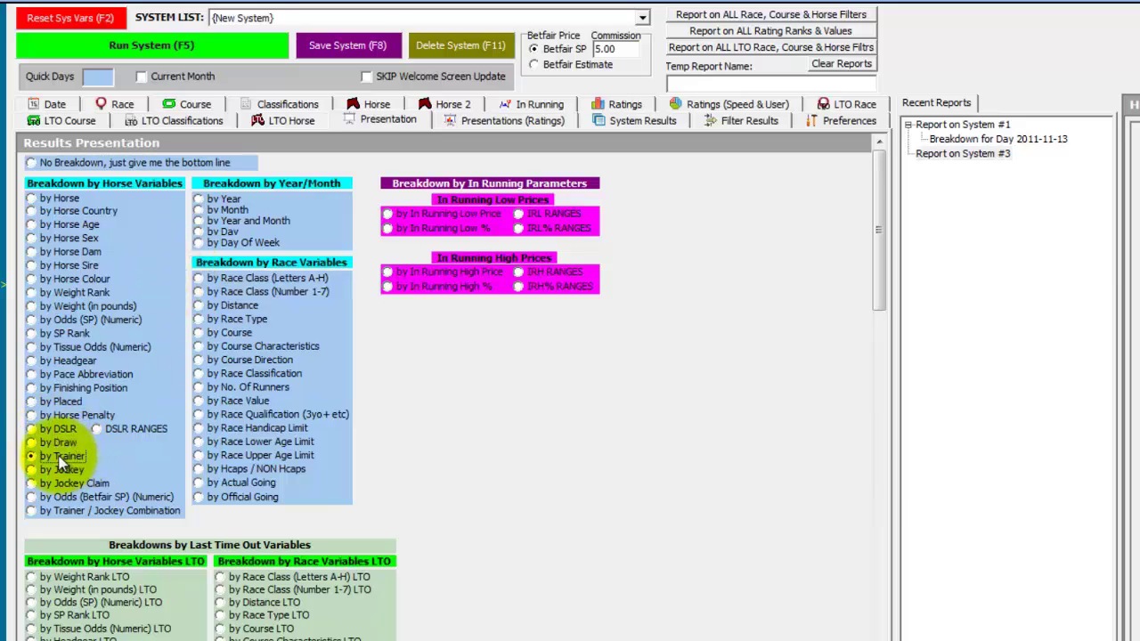
left_click(174, 45)
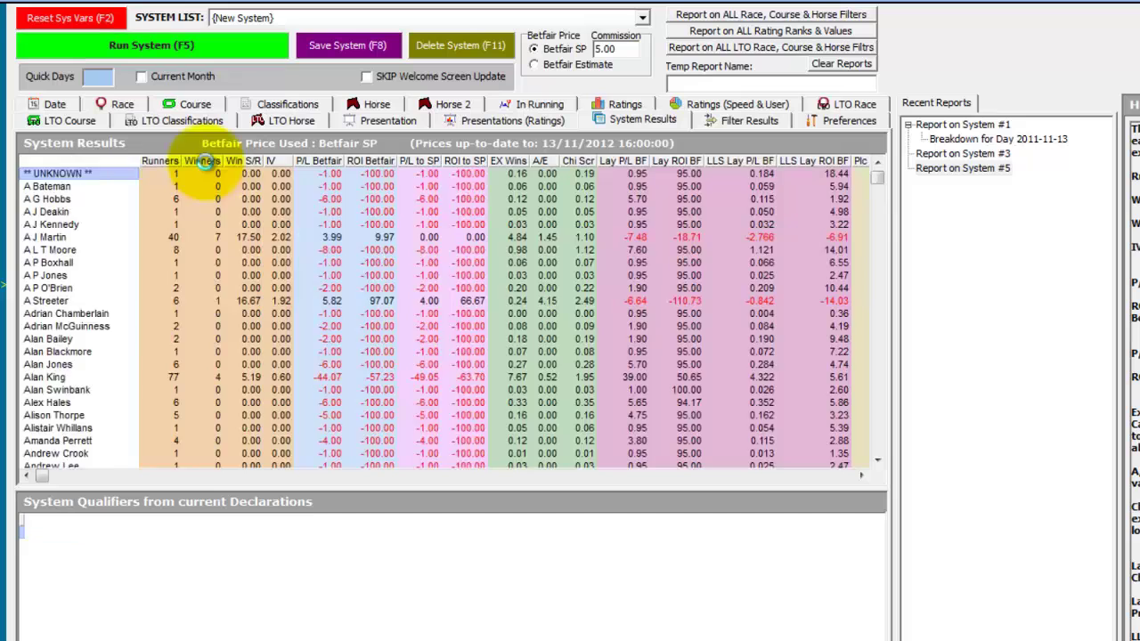
left_click(203, 161)
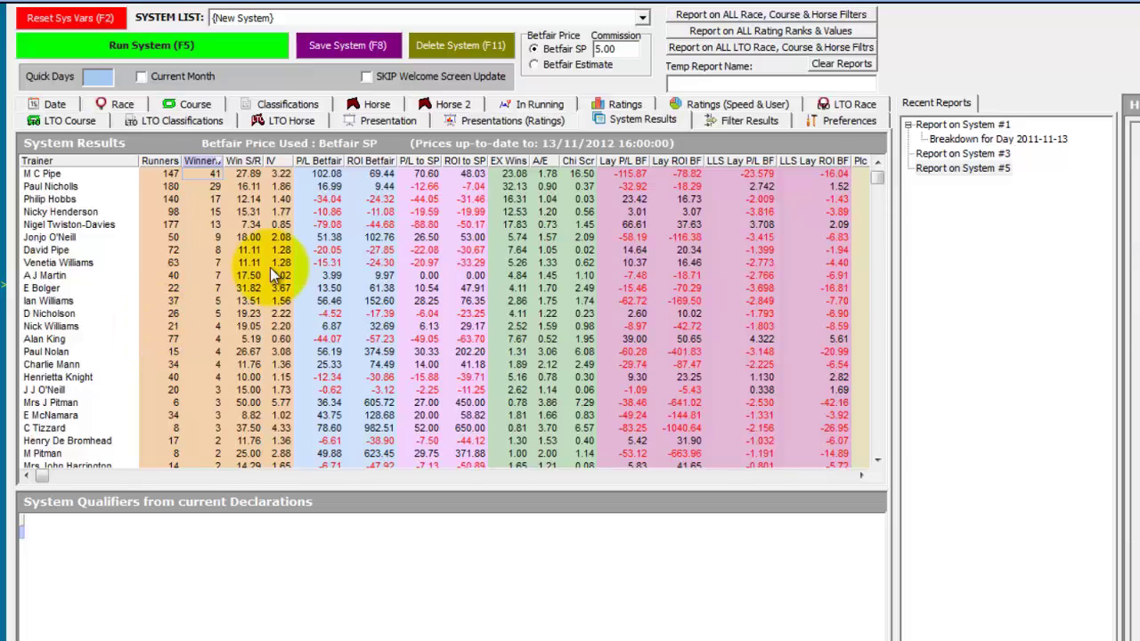
left_click(374, 120)
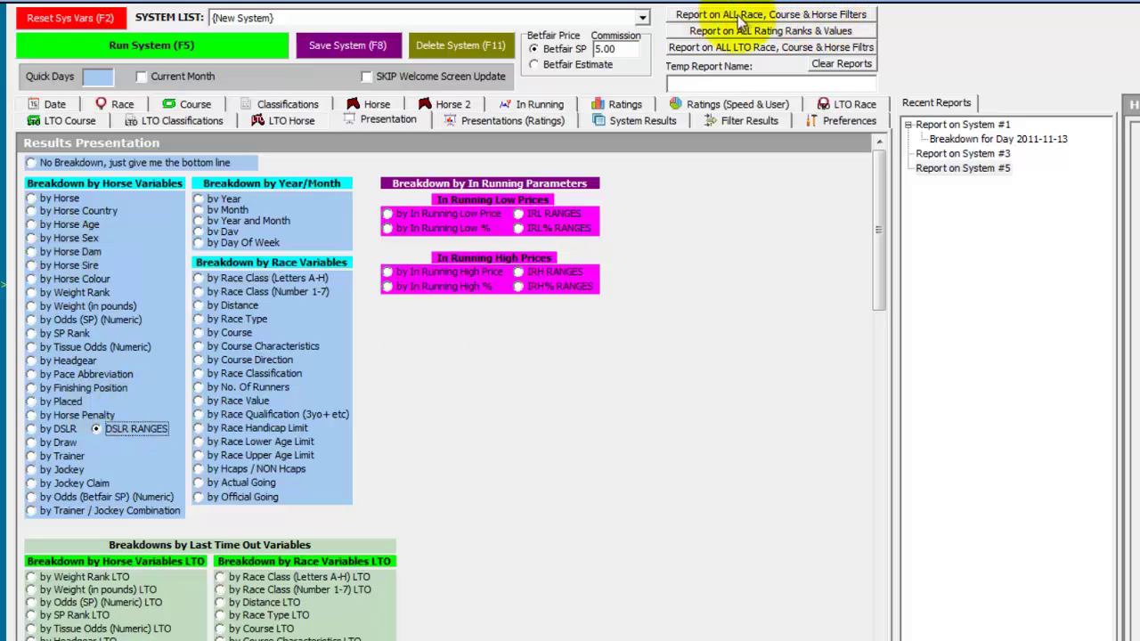
Report on all race, course and horse filters, including official going (Good: 1229 runners, 121 winners).
left_click(828, 14)
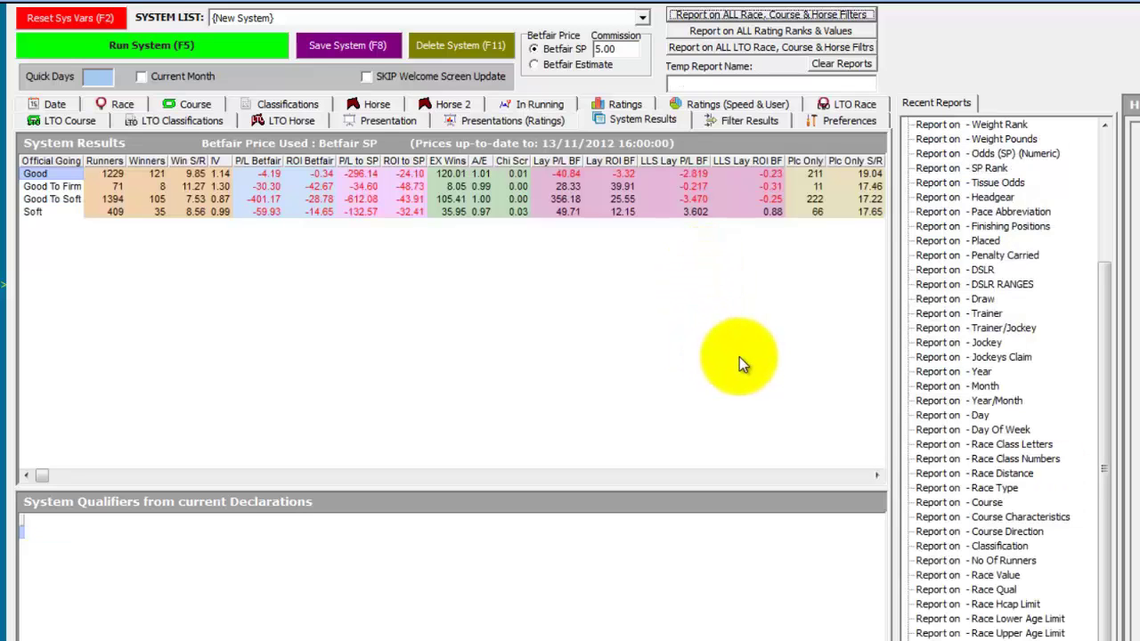
Display the DSLR Ranges report, from 0-7 days (425 runners) to 150+ (877 runners).
left_click(1022, 290)
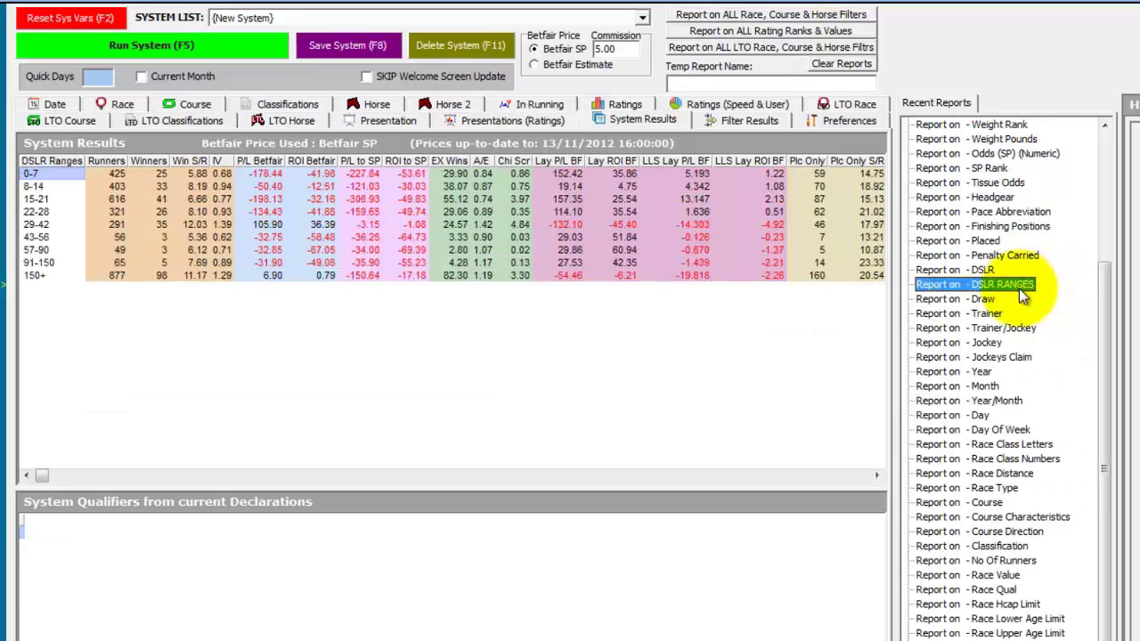